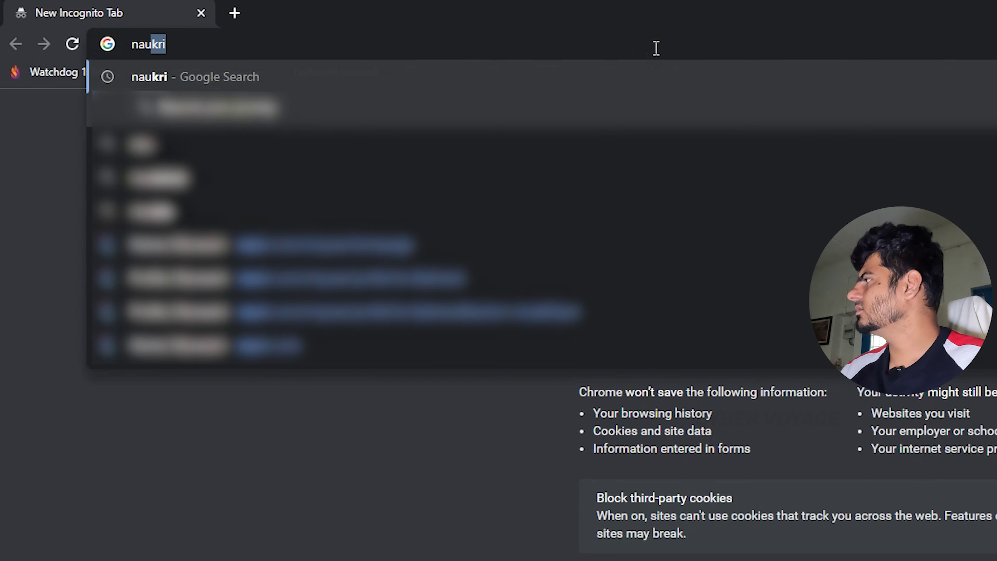
Open Naukri.com's registration form and type 'temp emeil' into a second incognito tab.
key(Return)
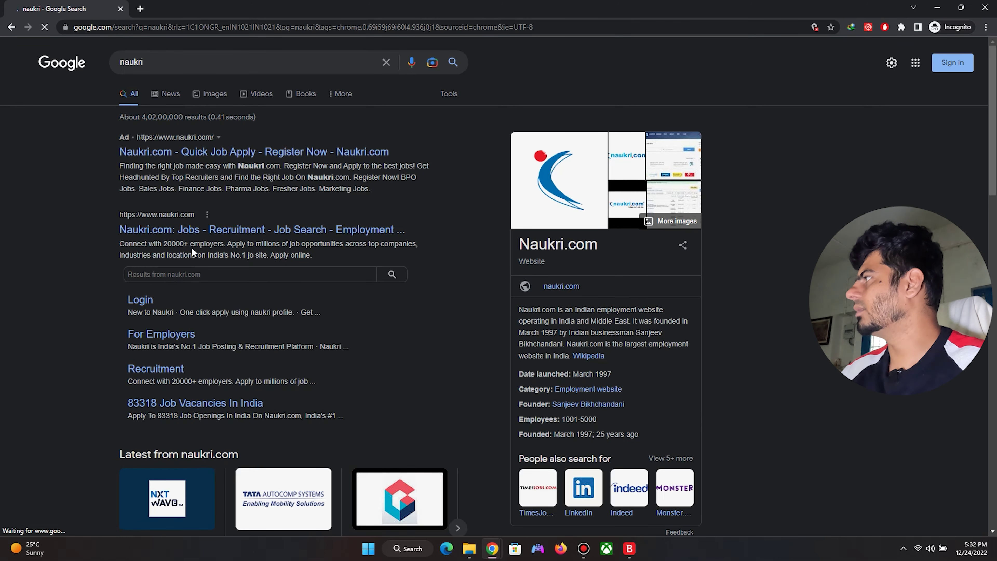
click(197, 230)
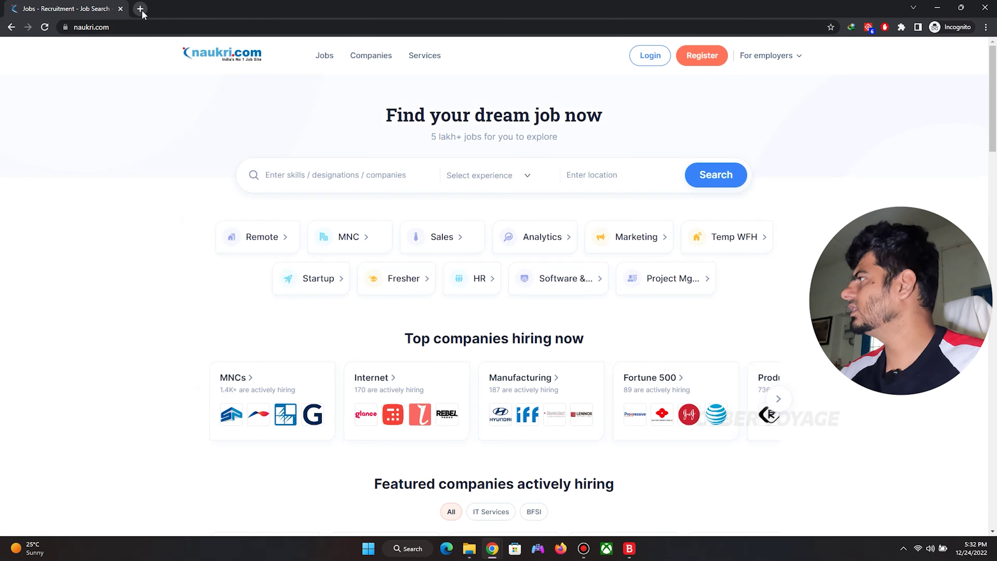
click(140, 8)
click(71, 9)
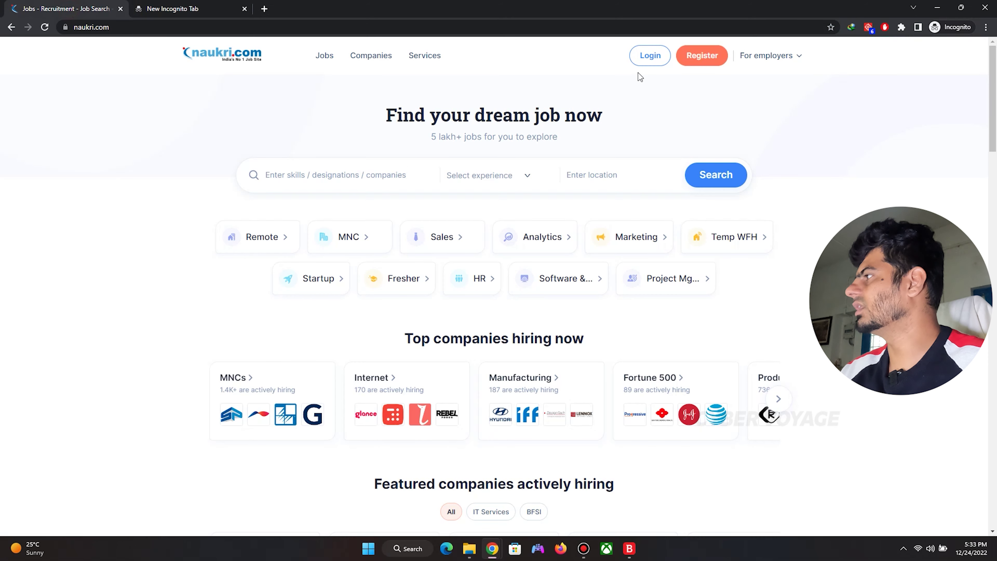
click(702, 55)
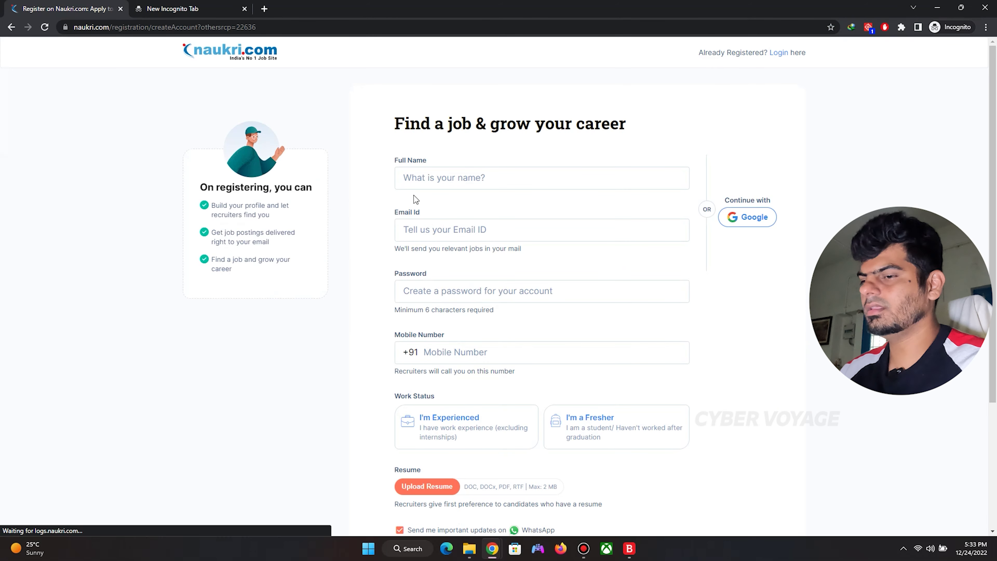
click(167, 8)
text(temp)
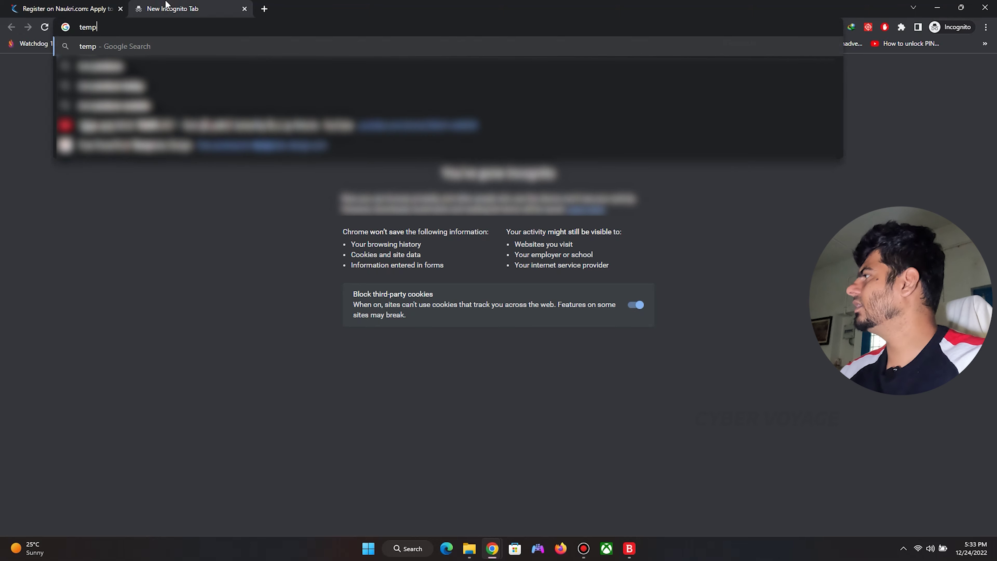
text( emeil)
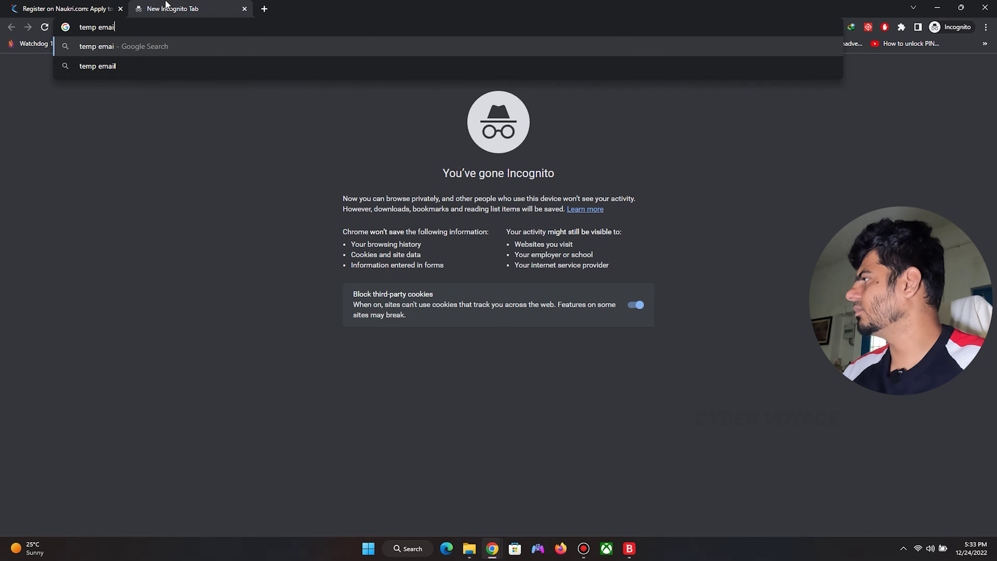
Search 'temp emeil', open temp-mail.org and copy the generated disposable email address.
key(Return)
click(216, 151)
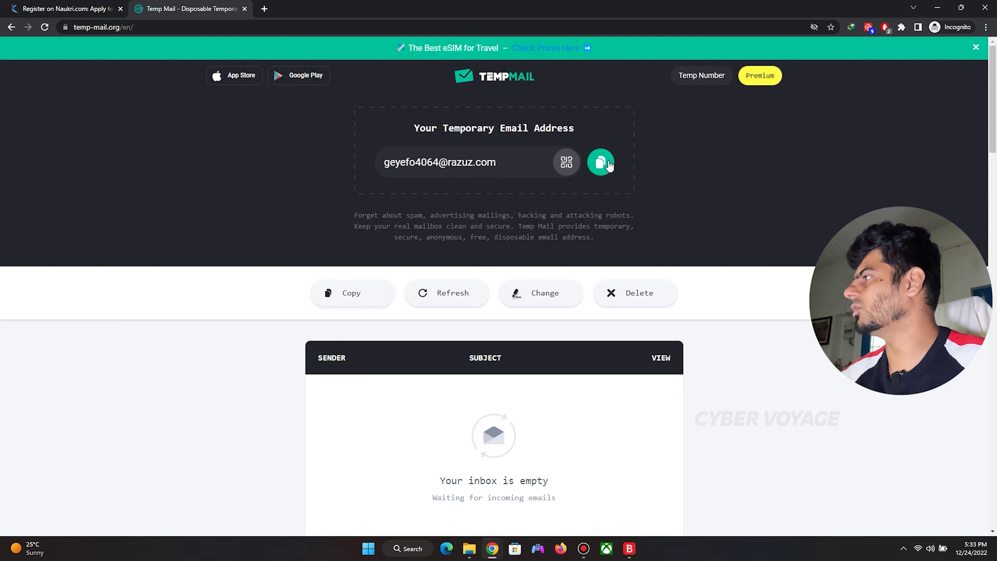
click(600, 162)
Enter full name 'Fresher', paste the temporary email and enter the account password.
key(ctrl+Tab)
click(456, 183)
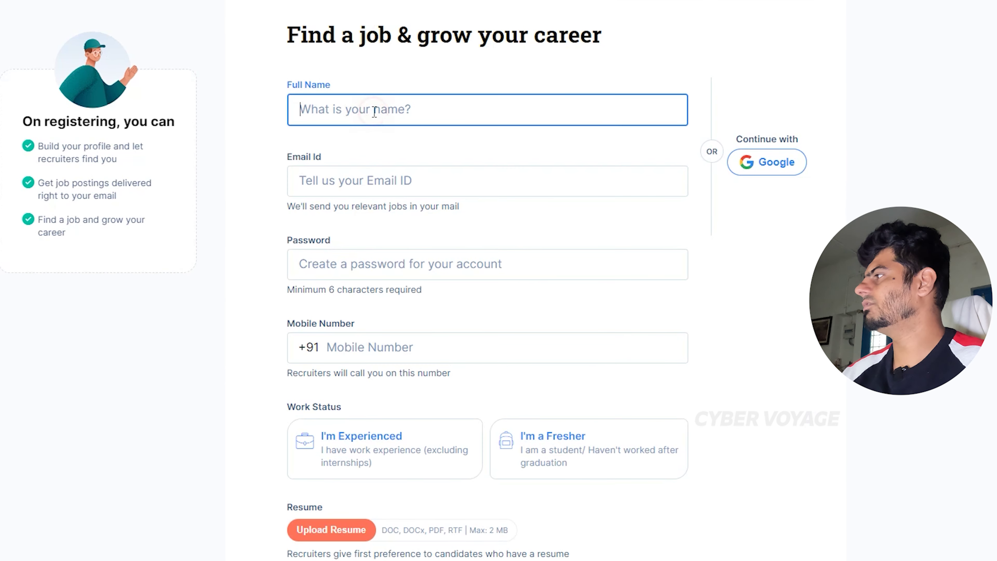
text(Fresher)
key(Tab)
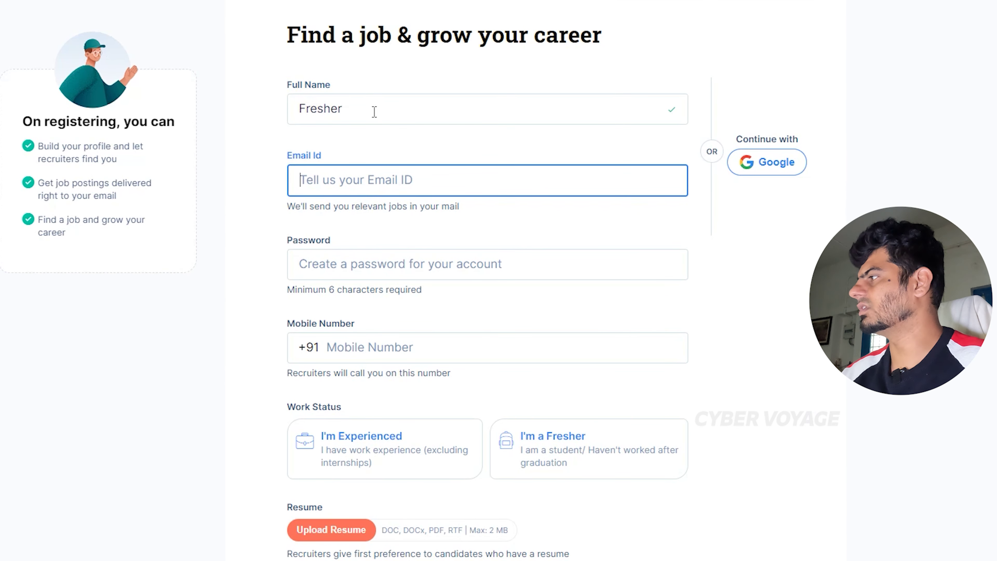
key(ctrl+v)
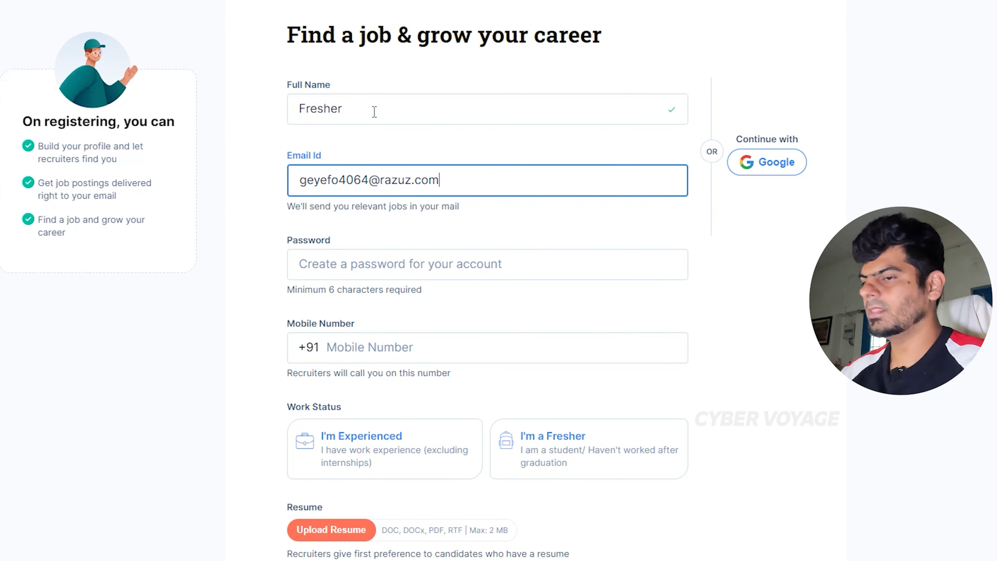
click(390, 263)
text(a)
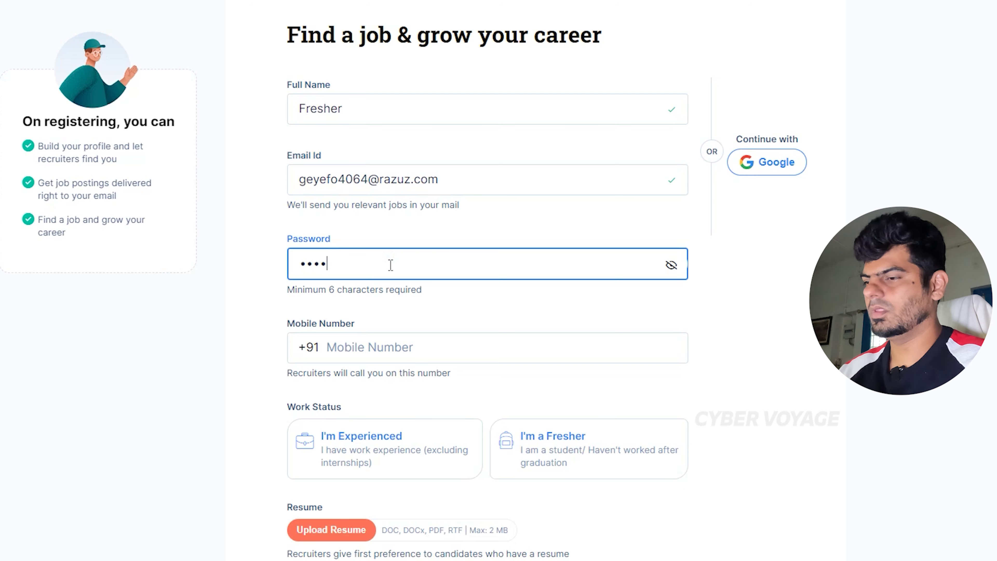
Enter the mobile number, set work status to Fresher and choose Chennai as current city.
click(386, 349)
text(00000000)
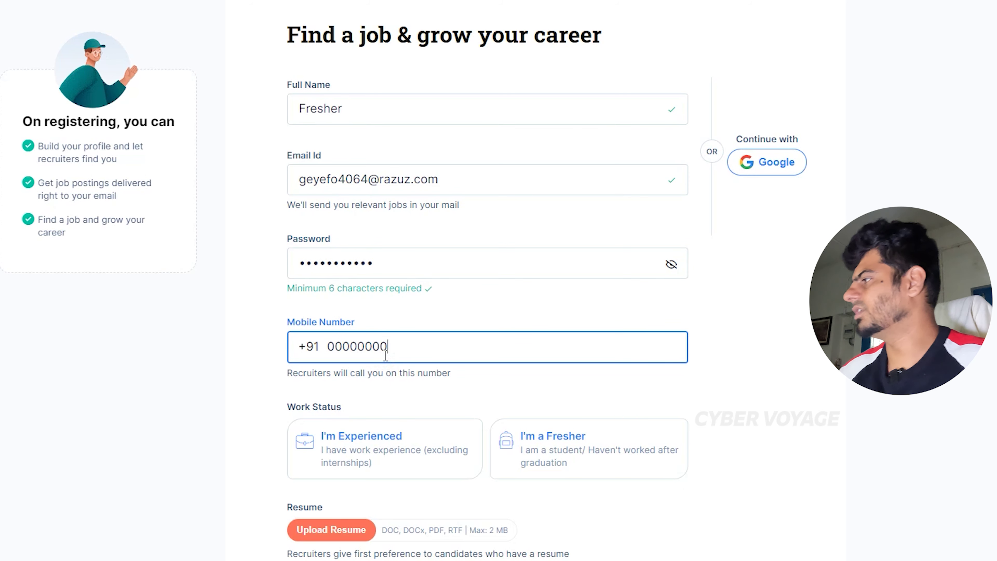
text(00)
click(589, 470)
scroll(577, 436, down, 2)
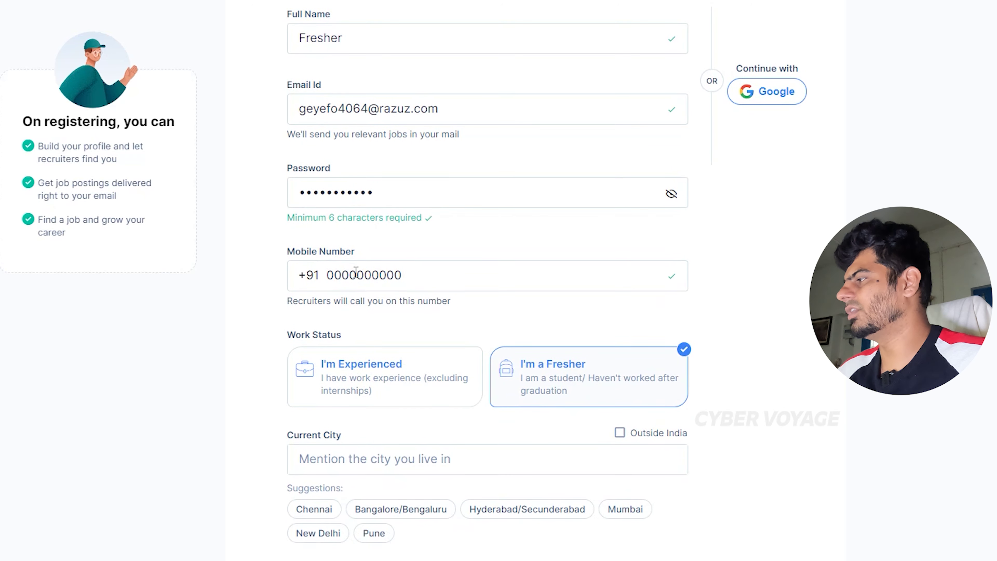
click(331, 509)
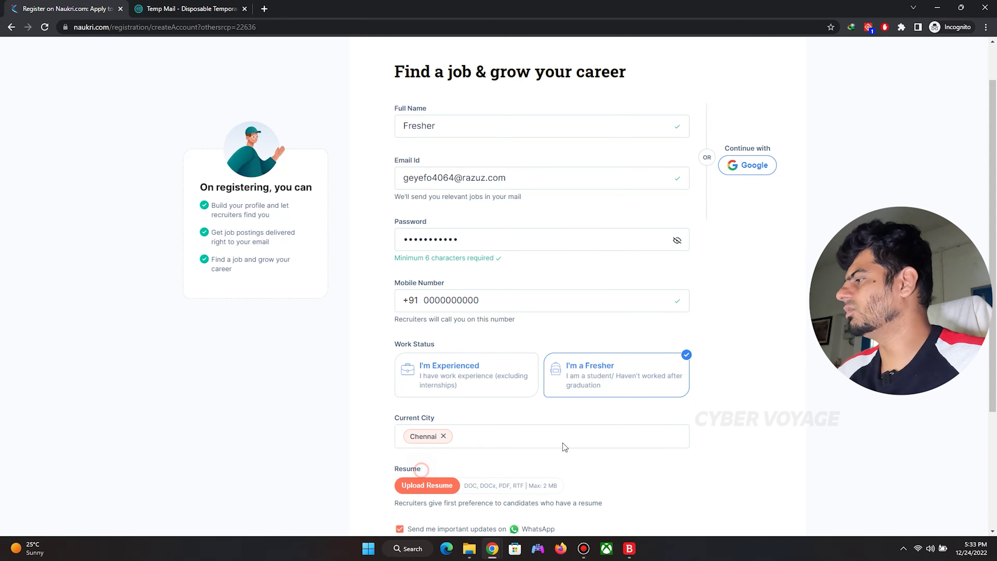
scroll(659, 369, down, 3)
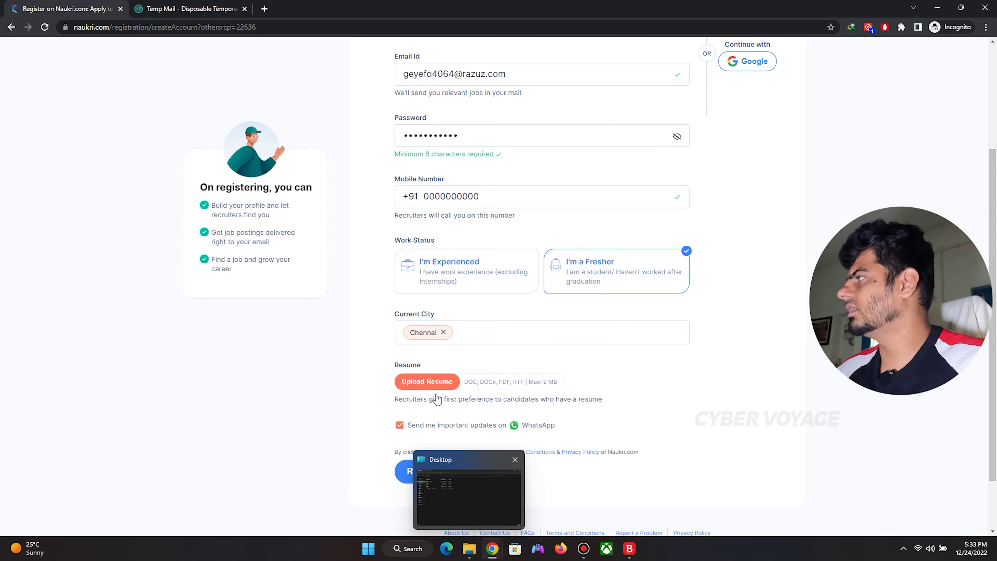
Open Sample Resume.docx from Desktop\Naukri in Word, then return to the Naukri form.
click(469, 549)
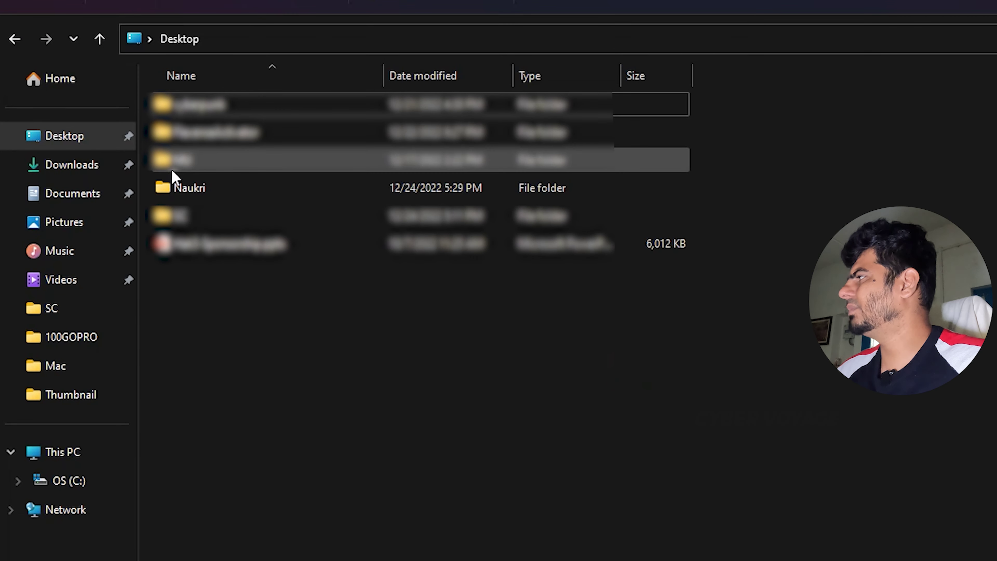
double_click(162, 174)
double_click(132, 97)
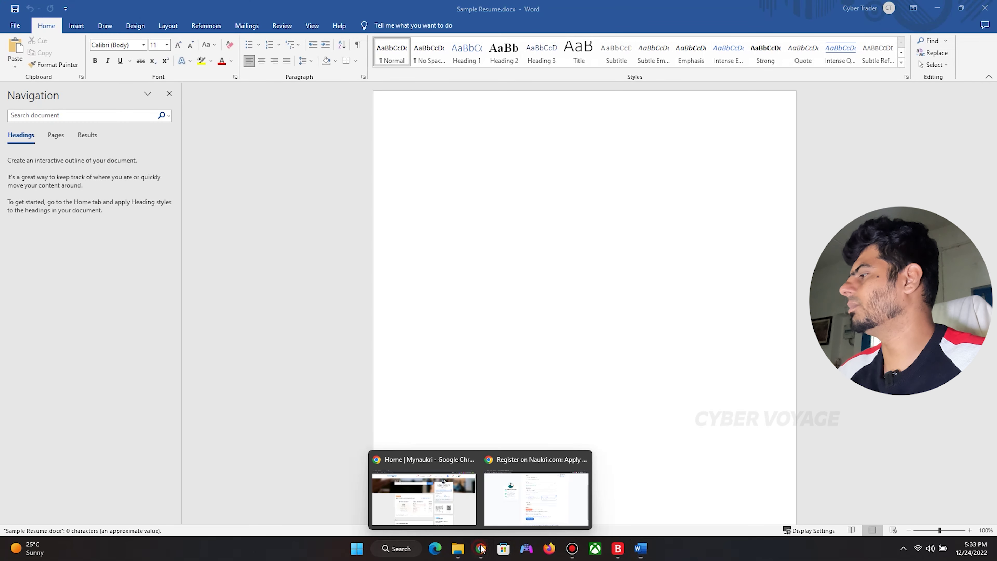
click(460, 550)
click(507, 491)
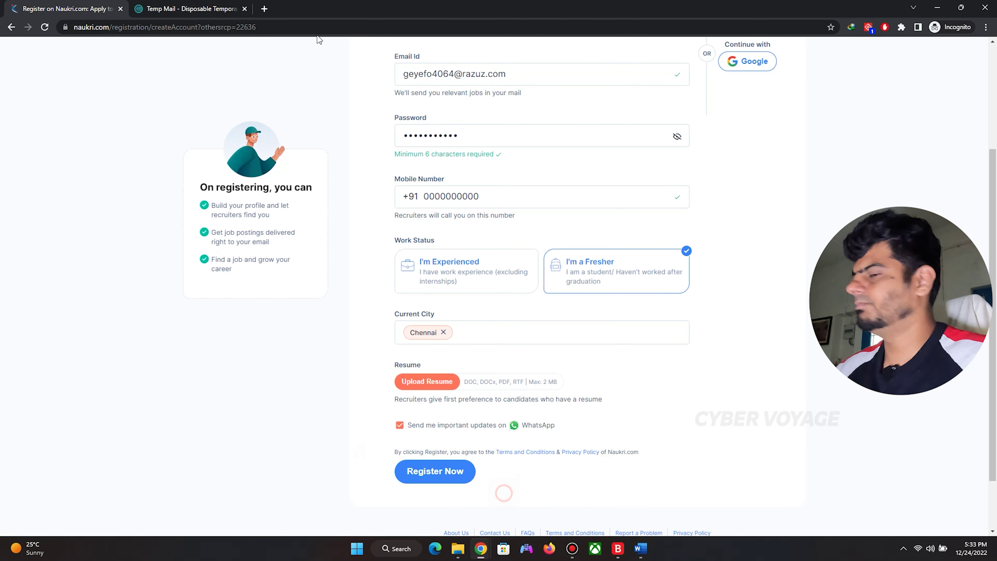
Search 'lorum ipsum', open lipsum.com and select the What is Lorem Ipsum? heading and paragraph.
click(271, 9)
text(lo)
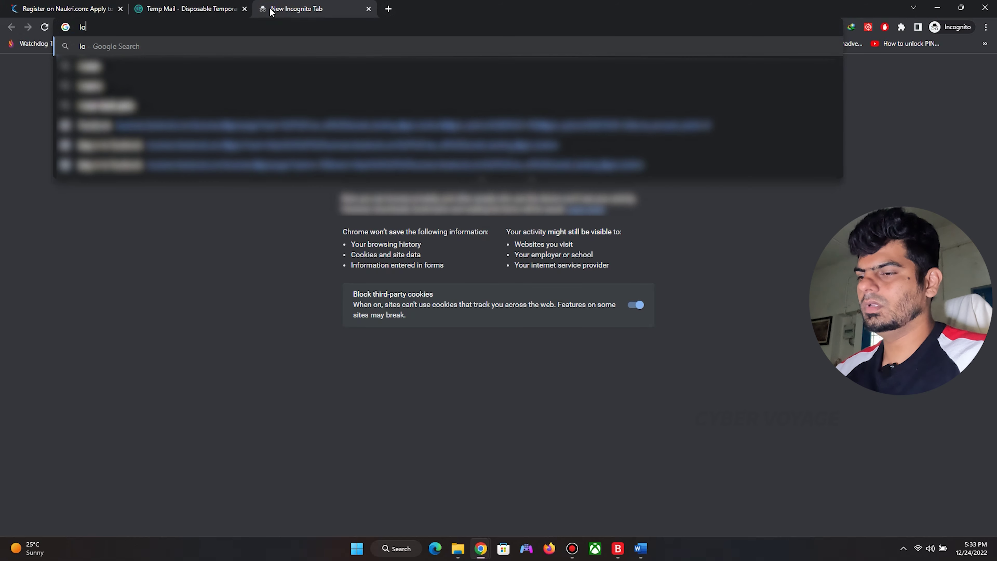
text(rum ipsum)
key(Return)
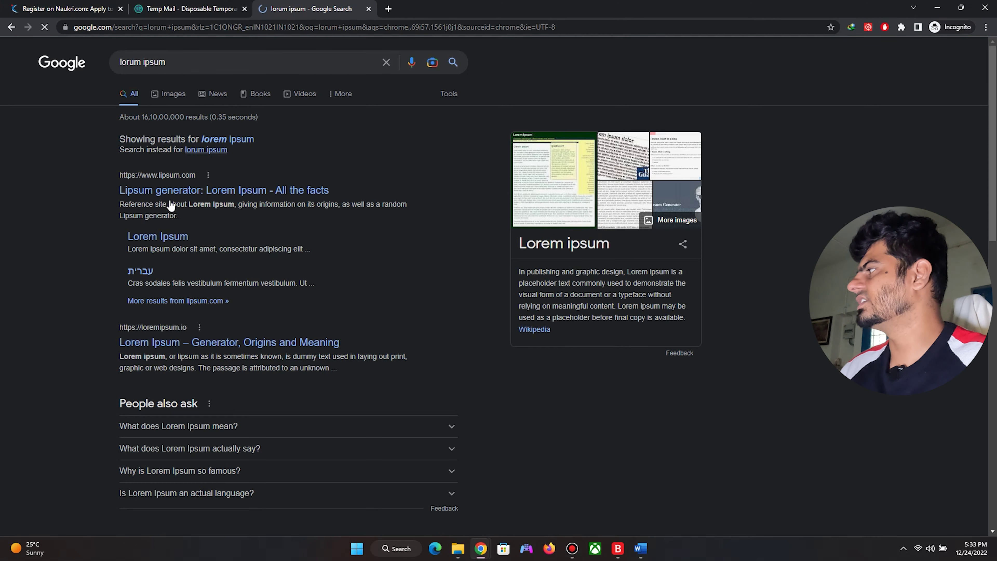
click(164, 195)
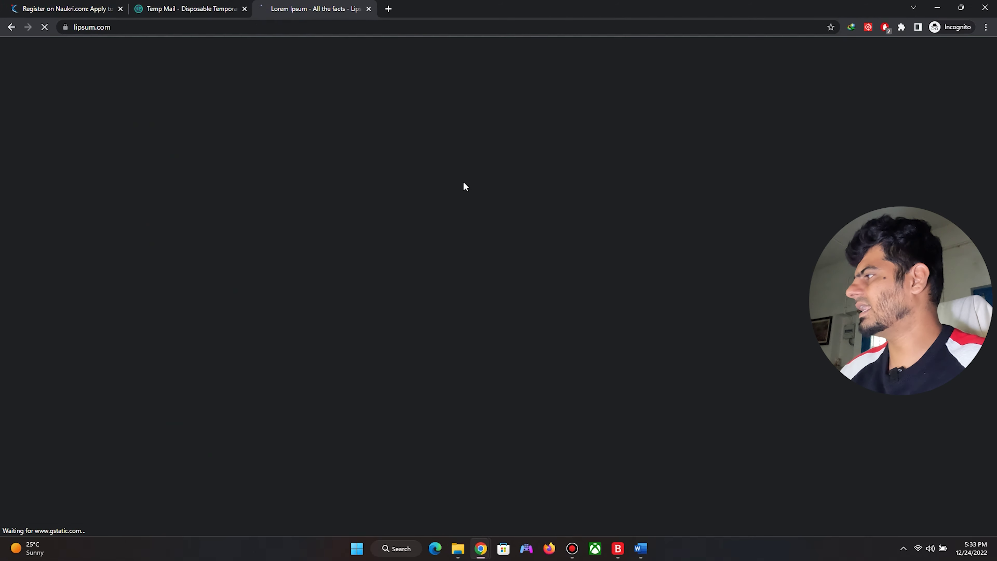
drag(258, 230, 486, 339)
key(ctrl+c)
Paste the lorem ipsum text into Sample Resume.docx, close Word and return to the Naukri tab.
click(640, 548)
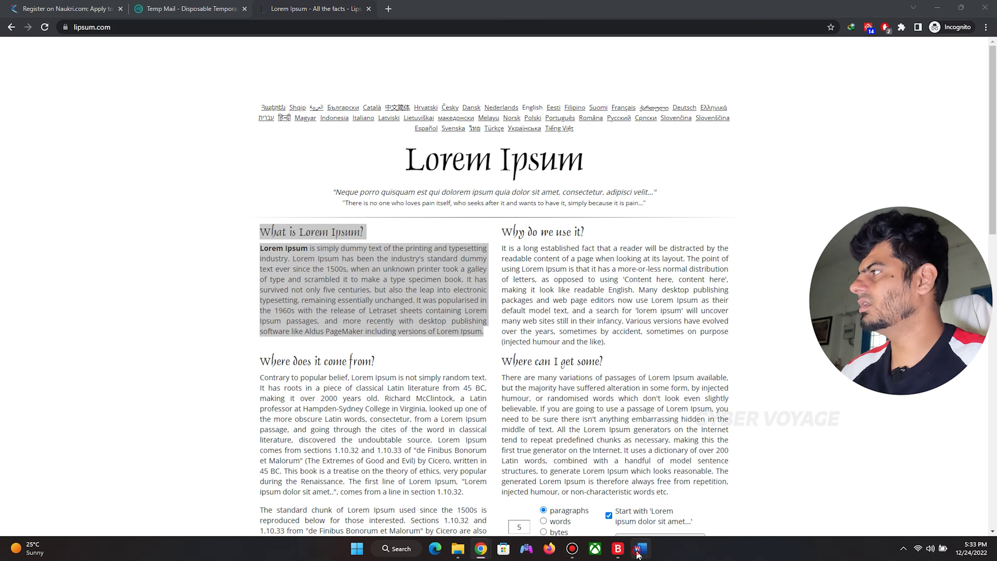
key(ctrl+v)
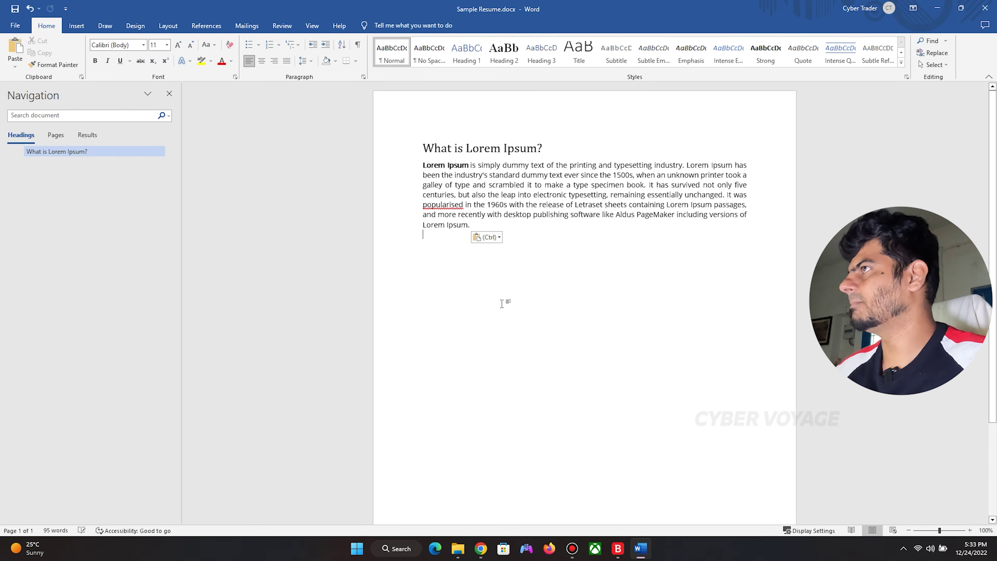
click(985, 8)
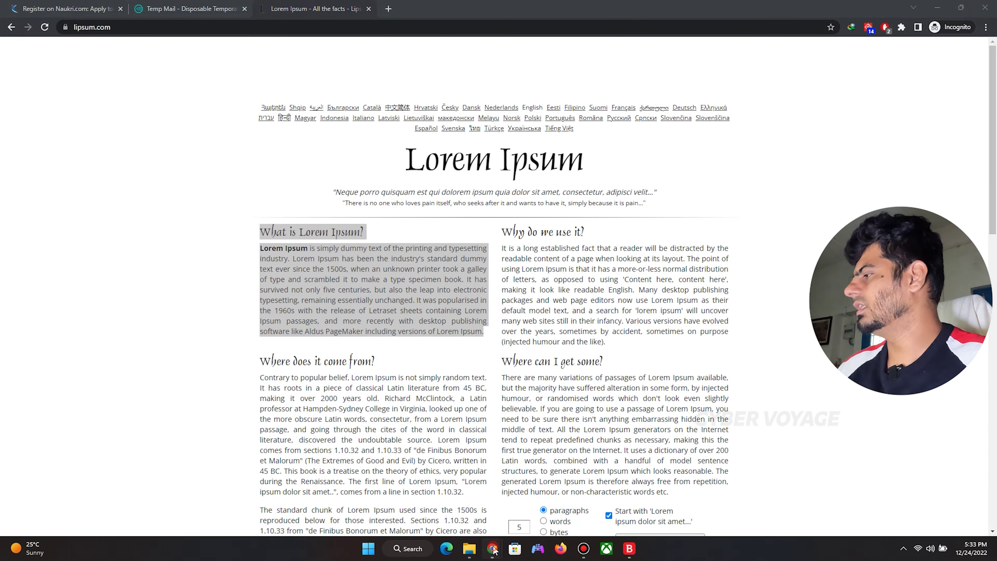
mouse_move(492, 549)
click(450, 494)
click(495, 551)
click(523, 507)
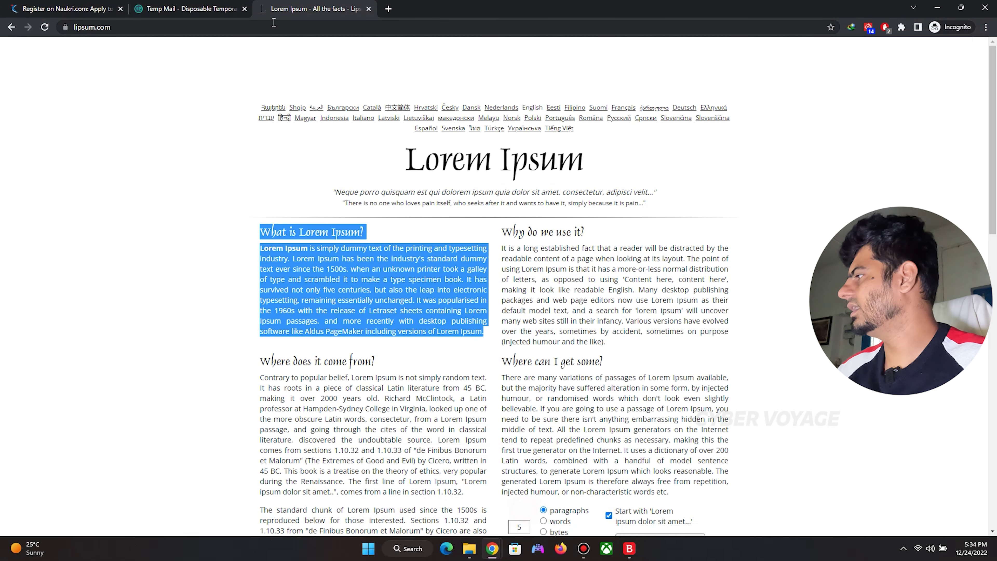
click(81, 8)
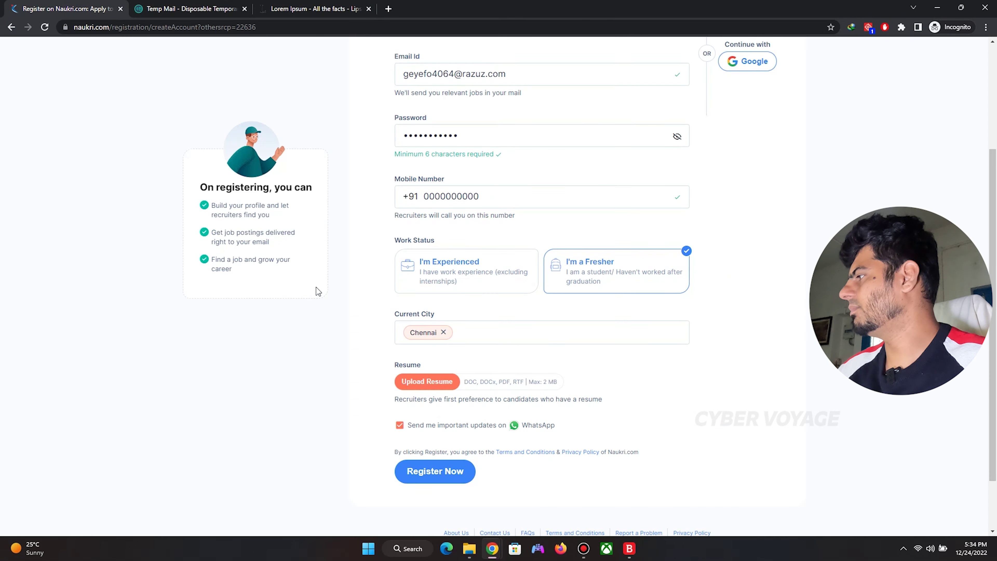
Upload Sample Resume.docx from Desktop\Naukri, opt out of WhatsApp updates and submit the registration.
click(442, 380)
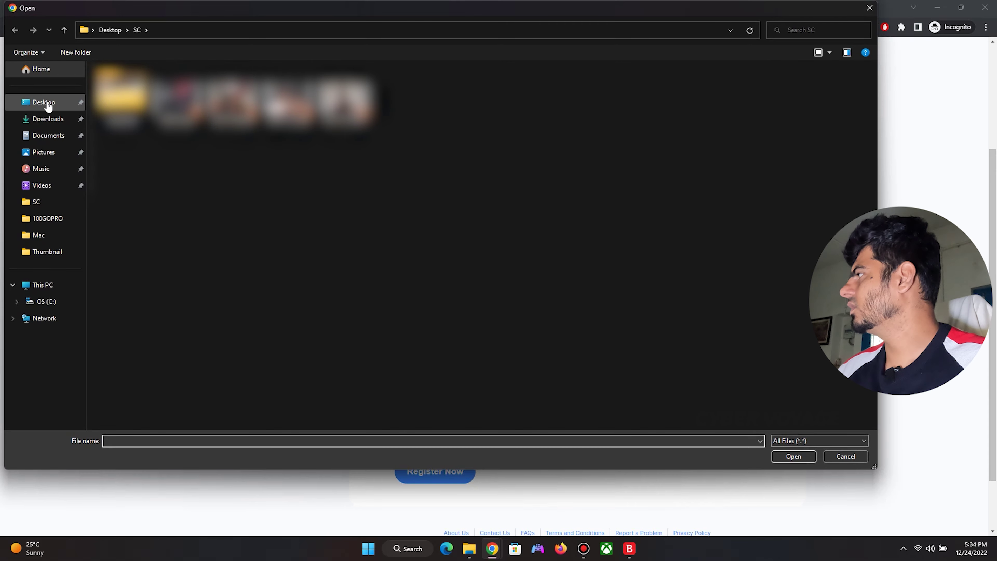
click(44, 102)
double_click(114, 136)
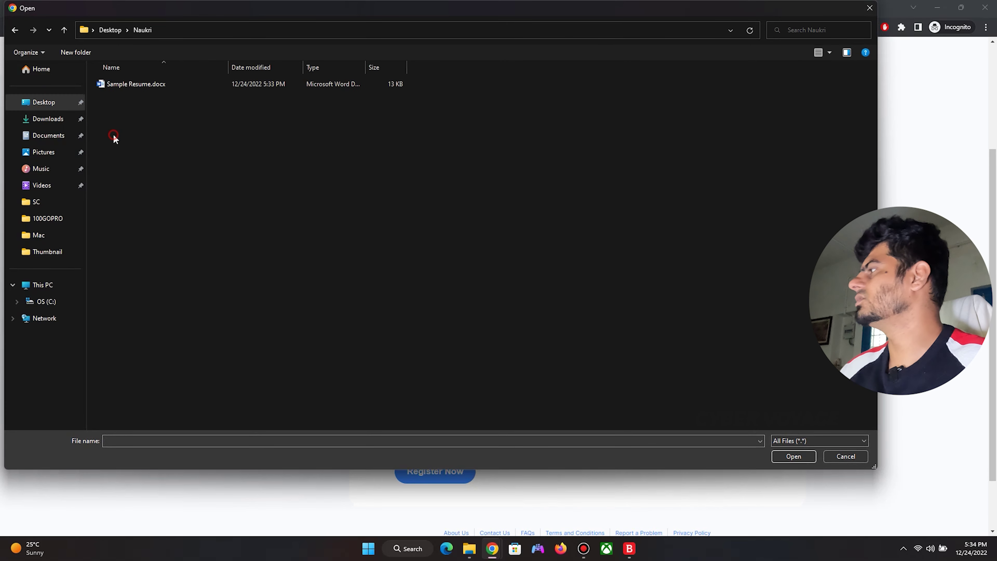
double_click(127, 84)
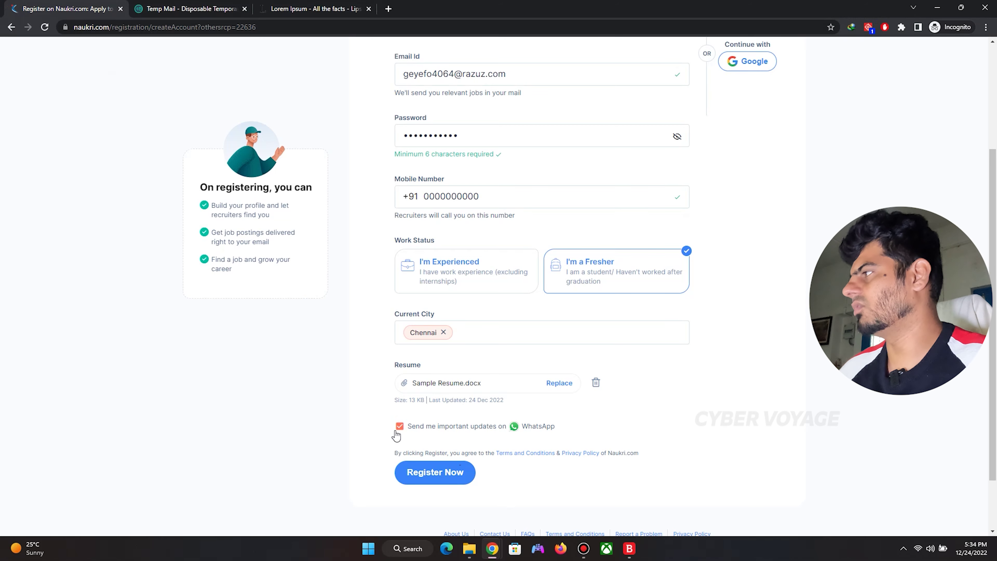
click(396, 431)
click(444, 480)
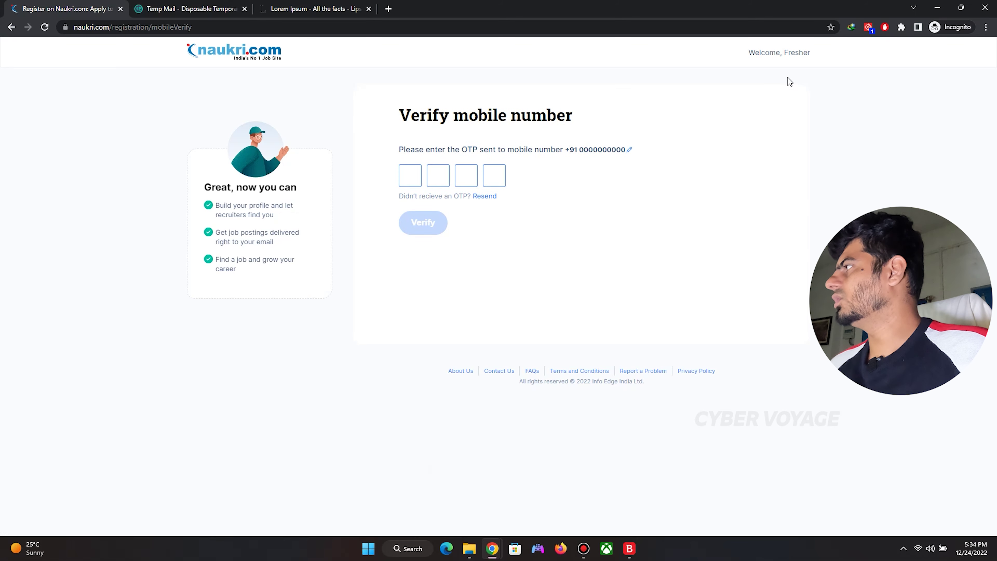
Skip the Naukri Paid Services offer to reach the Fresher dashboard showing 28% profile completion.
click(236, 62)
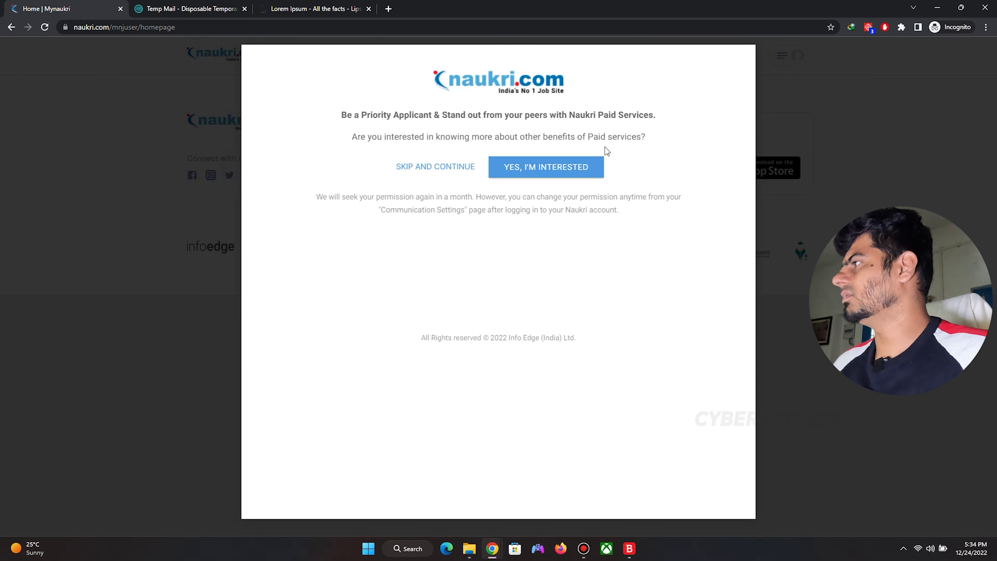
click(438, 166)
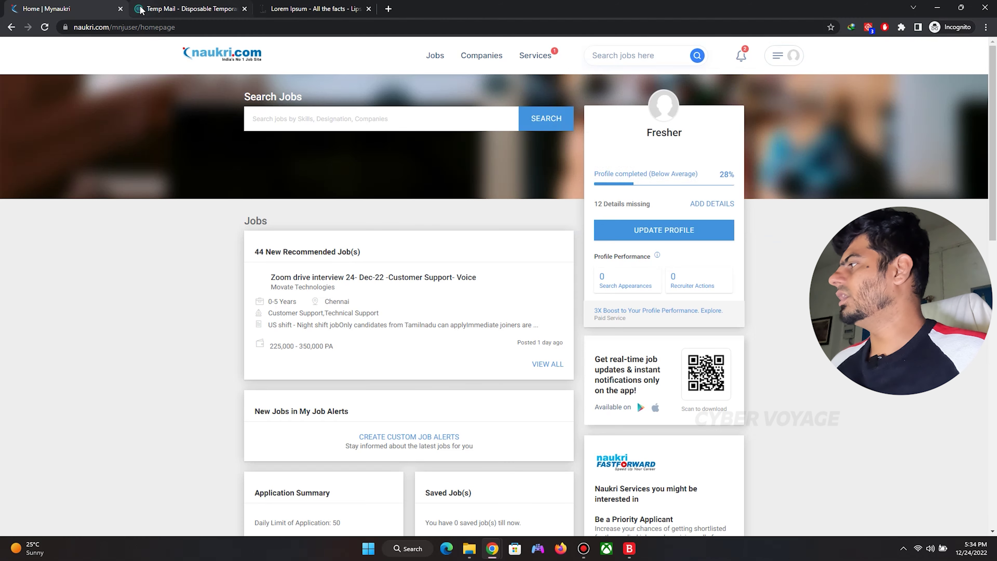
scroll(498, 255, down, 3)
scroll(499, 255, up, 3)
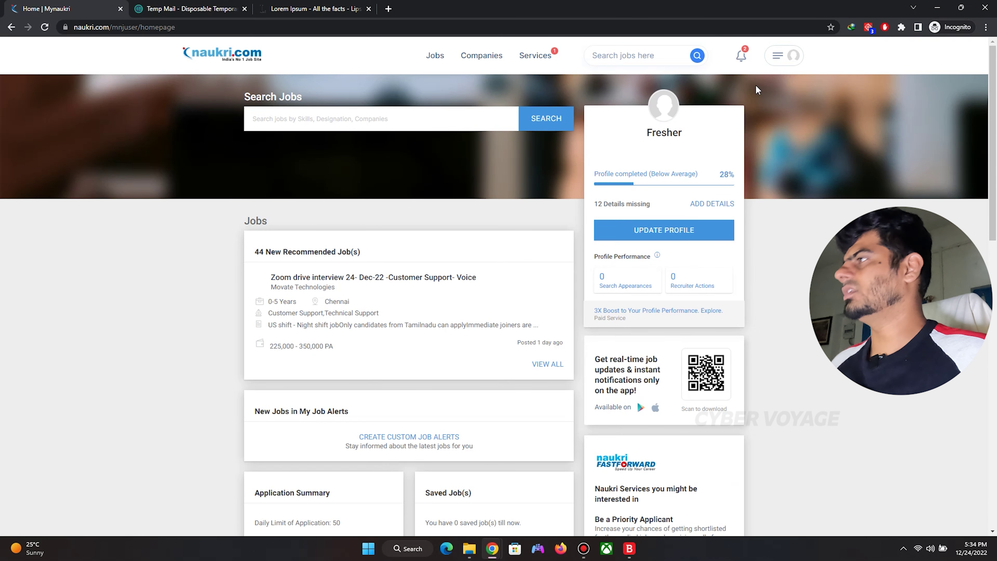
Open View & Update Profile from the profile panel, showing Sample Resume.docx as the uploaded resume.
click(790, 66)
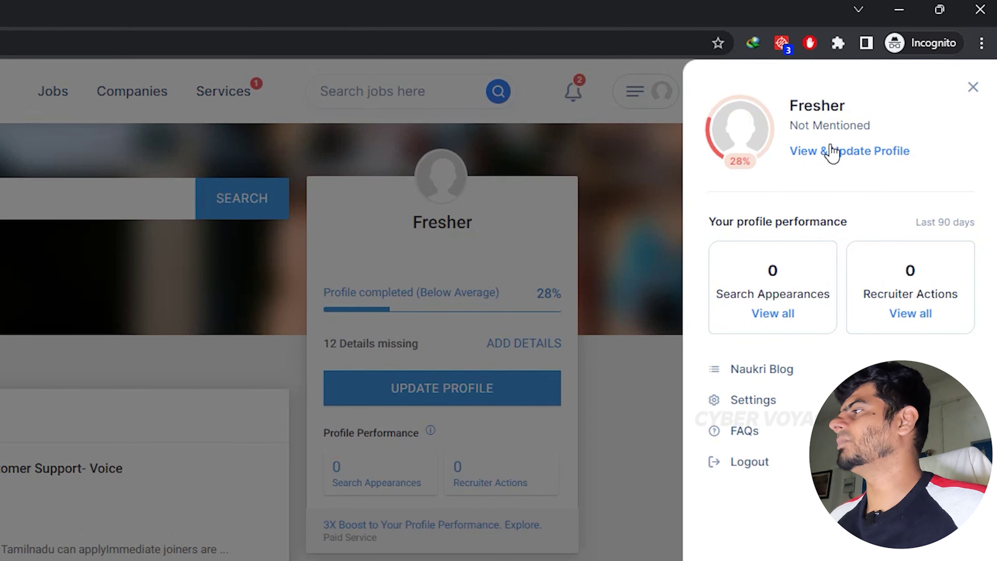
click(833, 153)
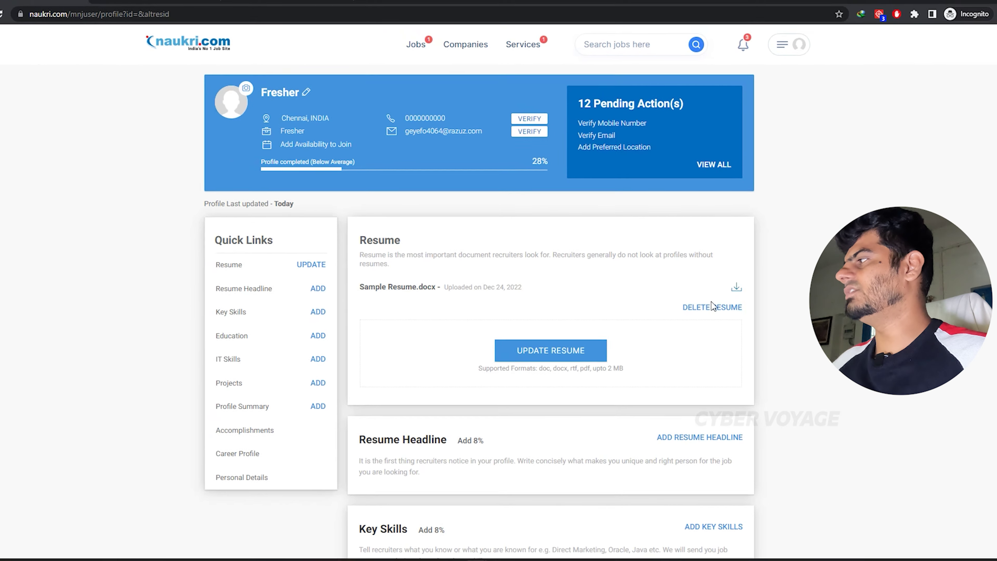
scroll(616, 272, down, 3)
scroll(616, 272, up, 2)
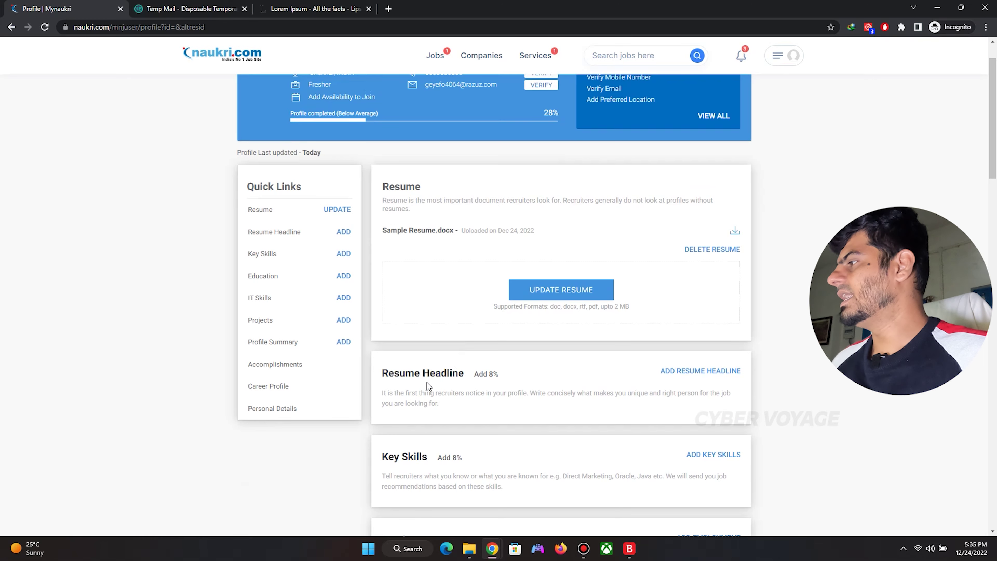
Paste the information security headline into the Resume Headline box and change 6+ to 7+ years.
click(685, 371)
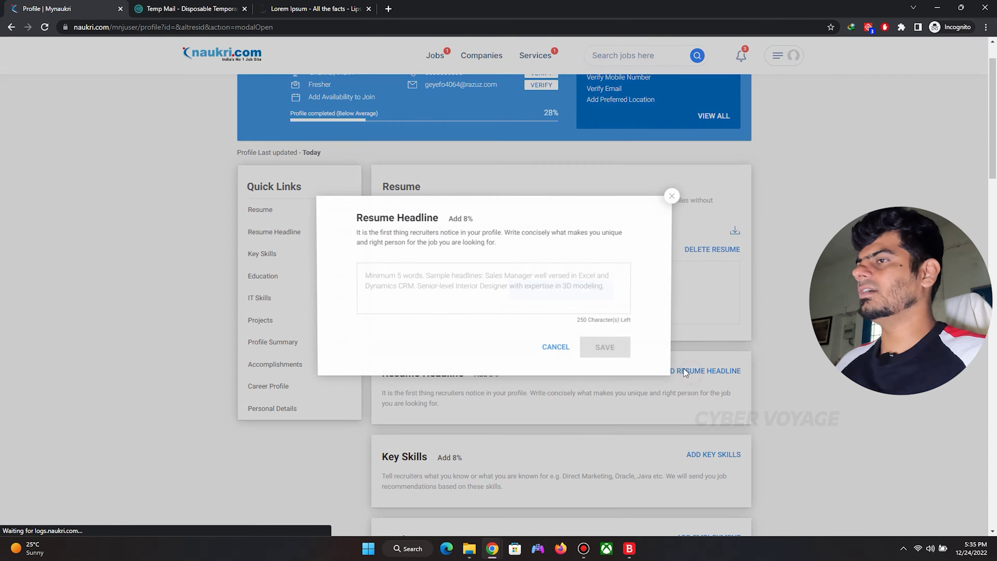
click(450, 286)
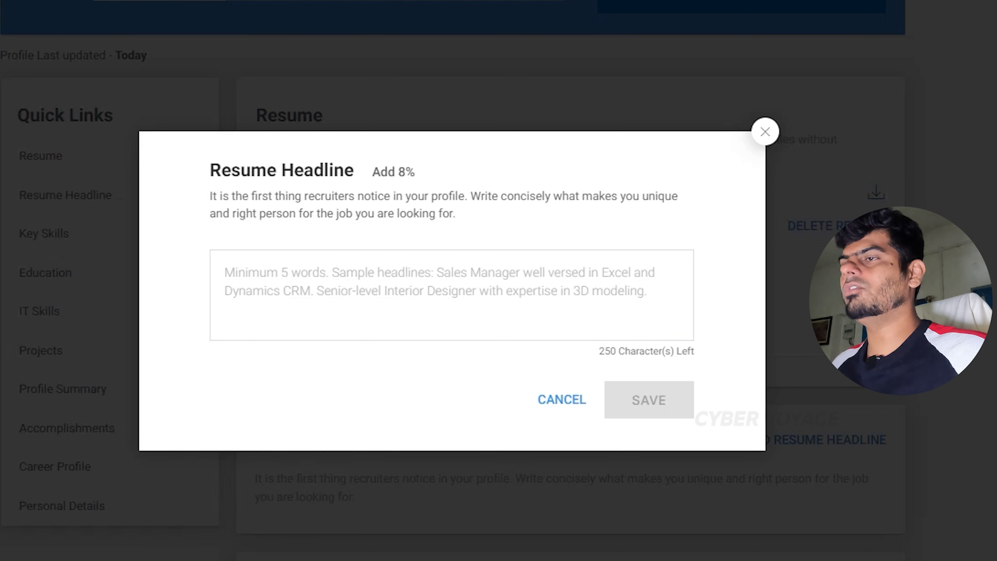
click(333, 276)
text(Information security professional with CEH, CHFI,GIAC,CPENT,LPT & DSOC certification, Master of Computer Applications (MCA) and over 6+ years of experience across Banking and Government verticals. Extensive exposure to Information security.)
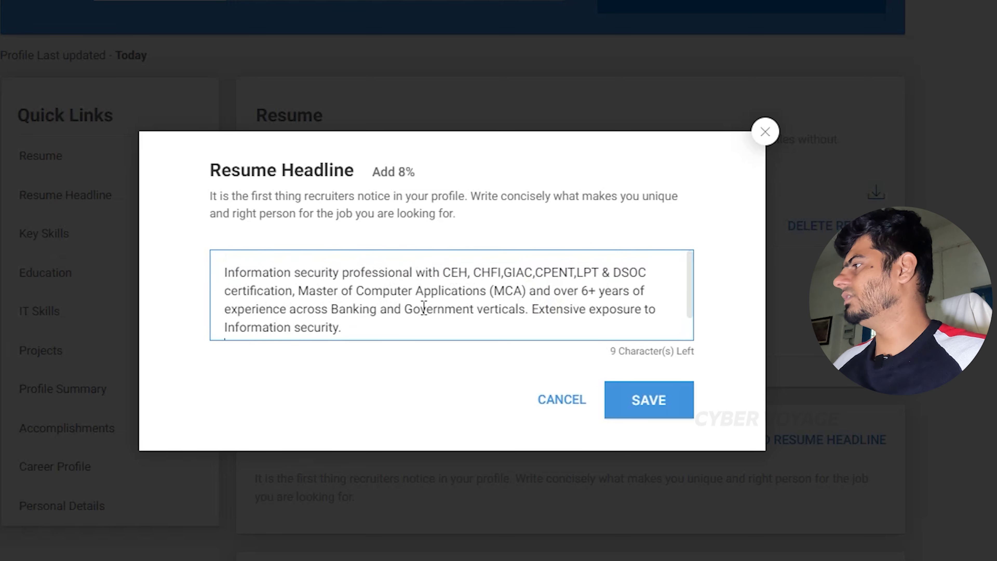
click(582, 291)
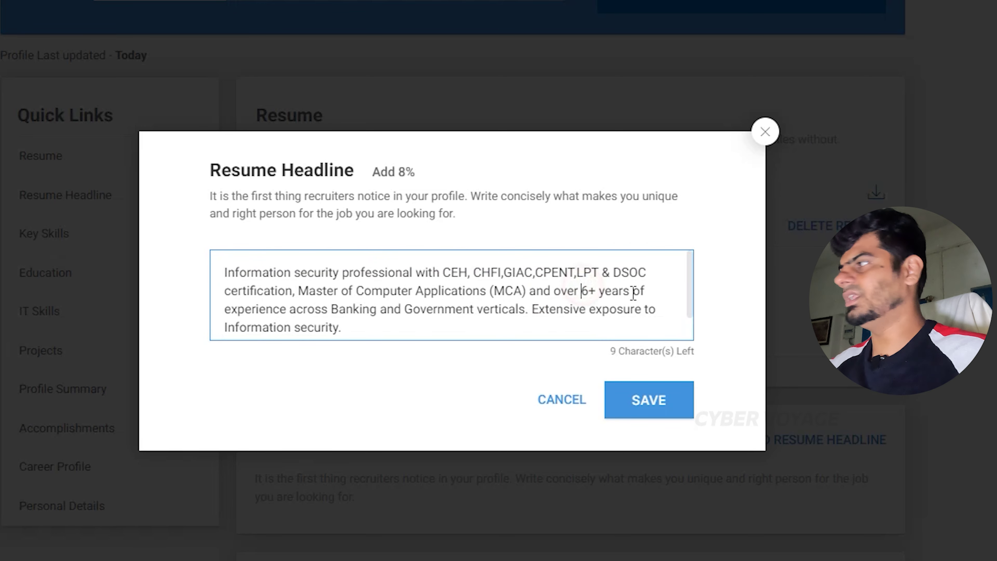
key(BackSpace)
text(7)
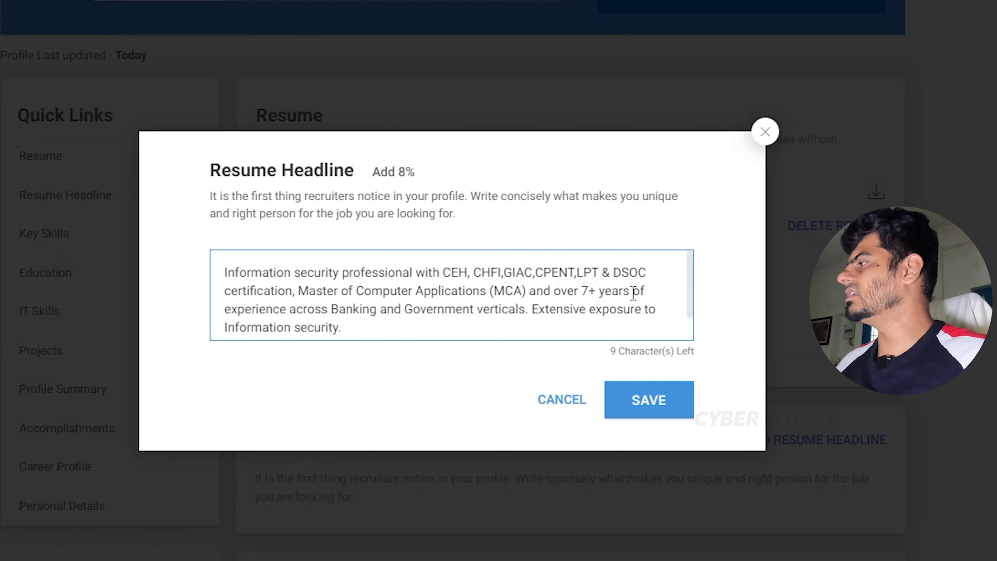
scroll(493, 291, down, 1)
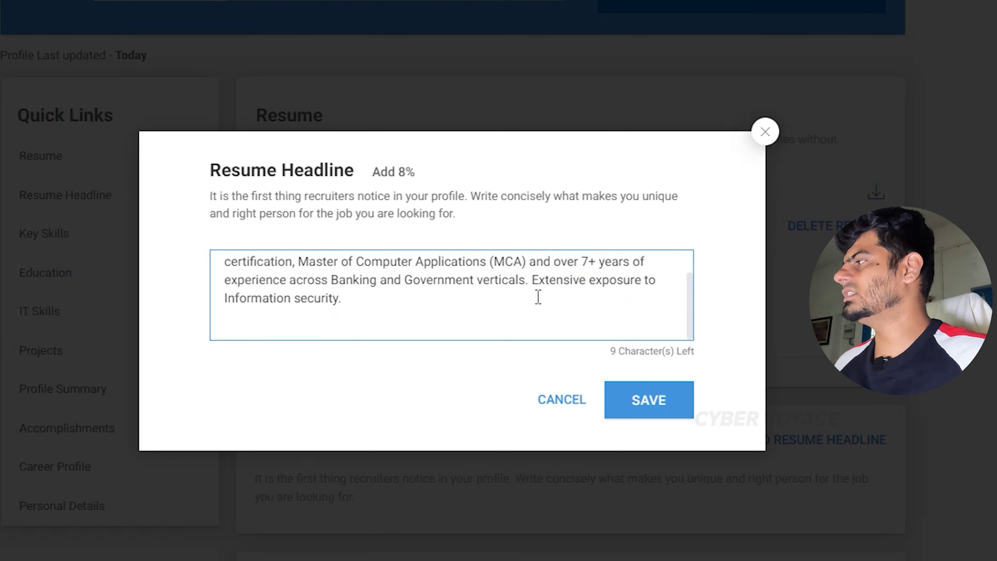
scroll(536, 296, up, 1)
Save the resume headline and scroll the profile to check the information security summary appears.
click(627, 405)
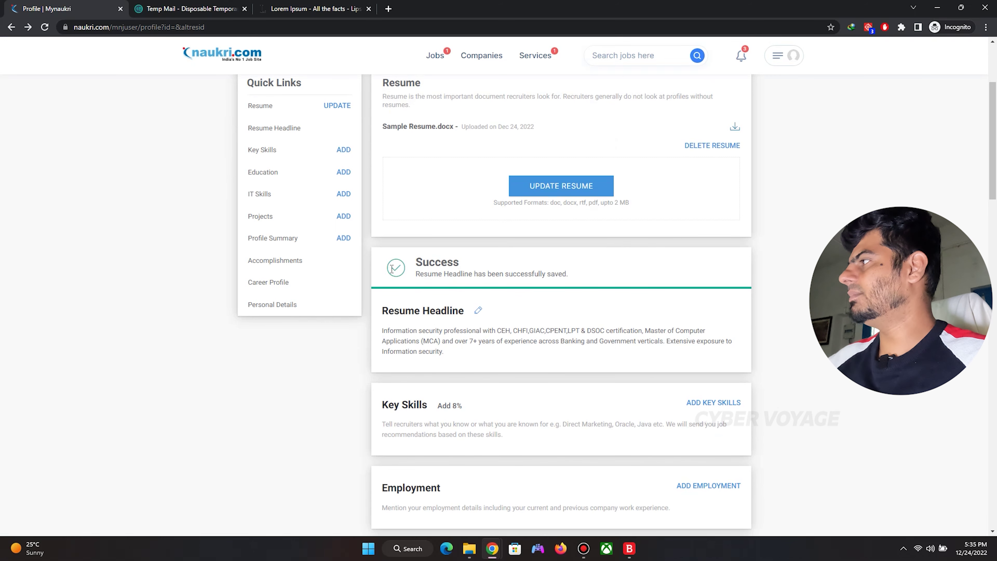
scroll(392, 269, up, 4)
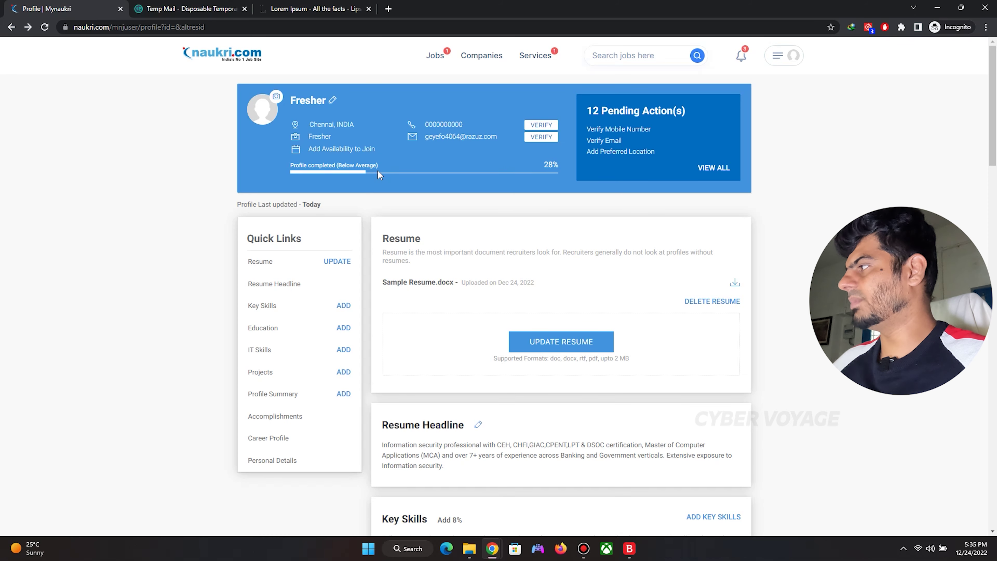
scroll(488, 248, down, 5)
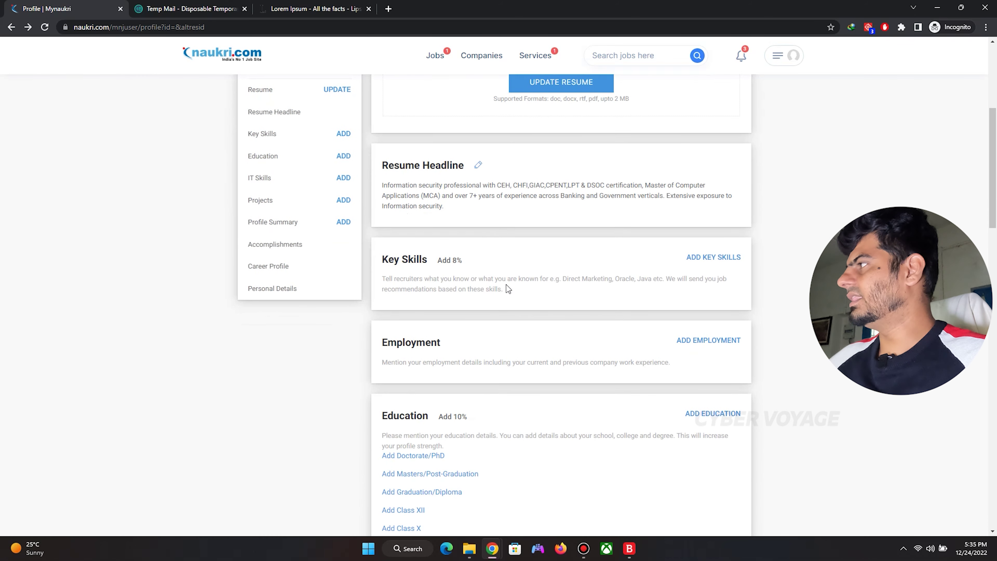
scroll(506, 289, up, 5)
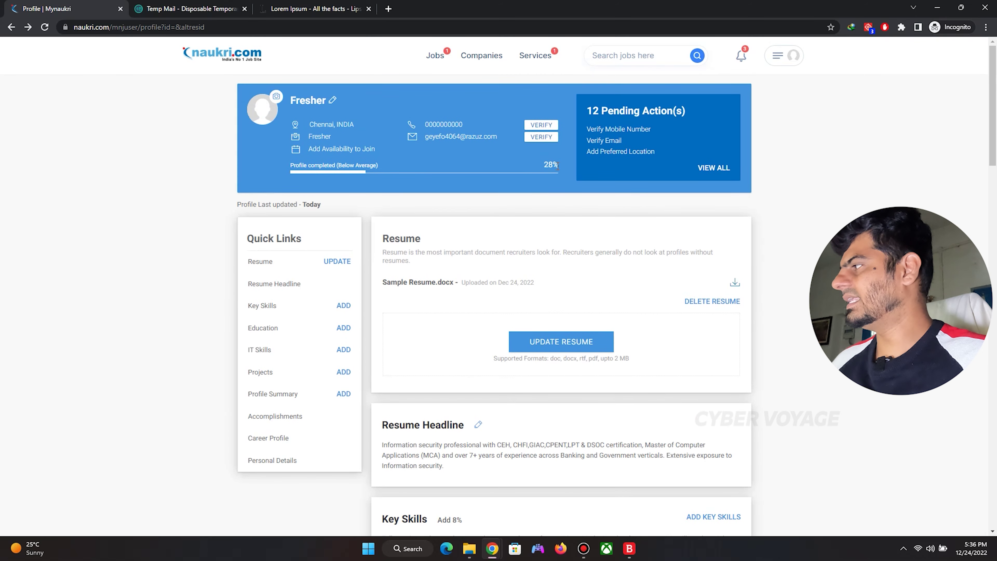
scroll(562, 197, down, 5)
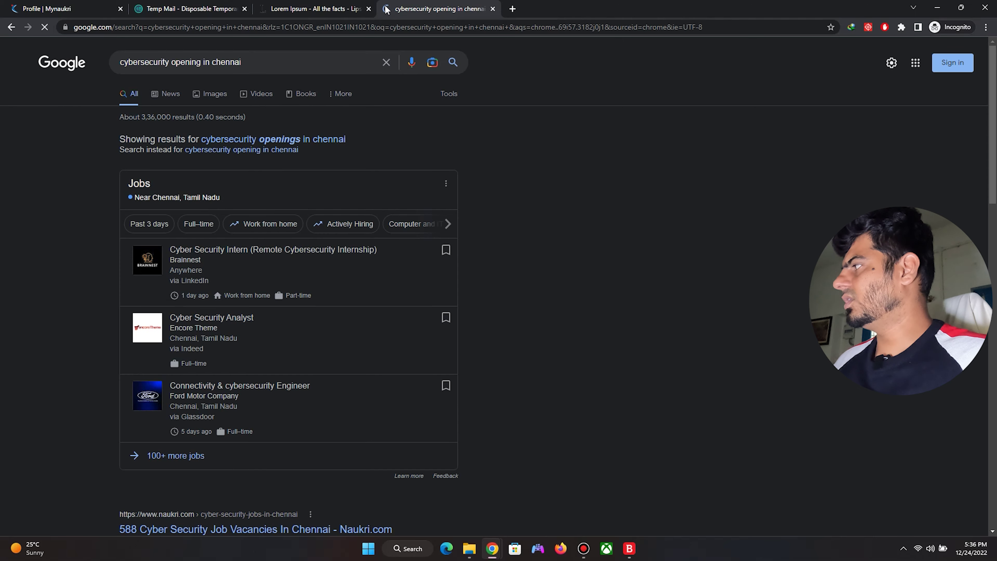
Open Naukri's 'Cyber Security Jobs in Chennai' result from Google in a new tab.
scroll(345, 271, down, 5)
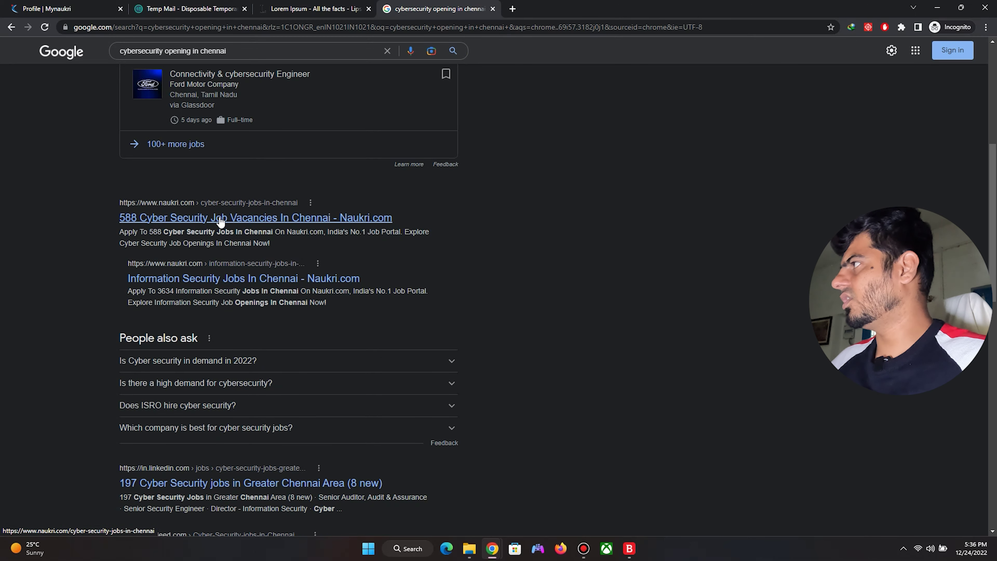
middle_click(221, 218)
Browse the Chennai cyber security listings and open GRM Technologies' Cyber Security Consultant posting.
click(550, 14)
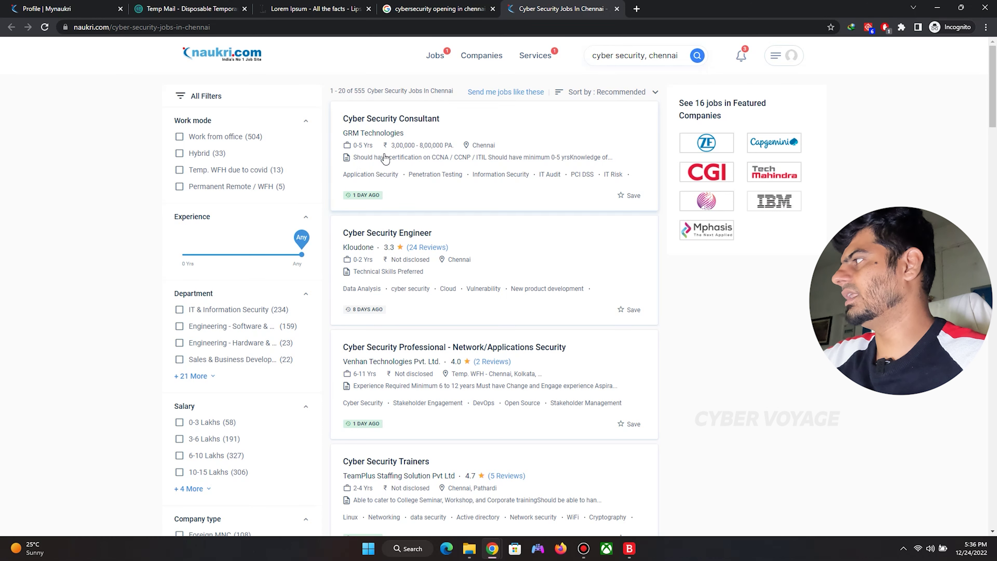
scroll(376, 157, down, 1)
scroll(467, 232, down, 4)
scroll(469, 232, down, 4)
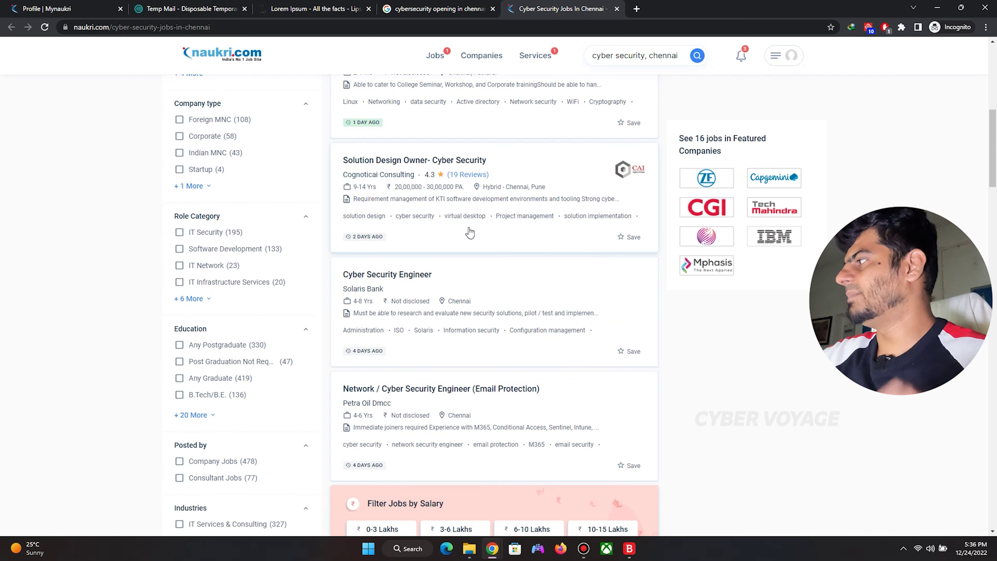
scroll(469, 232, up, 5)
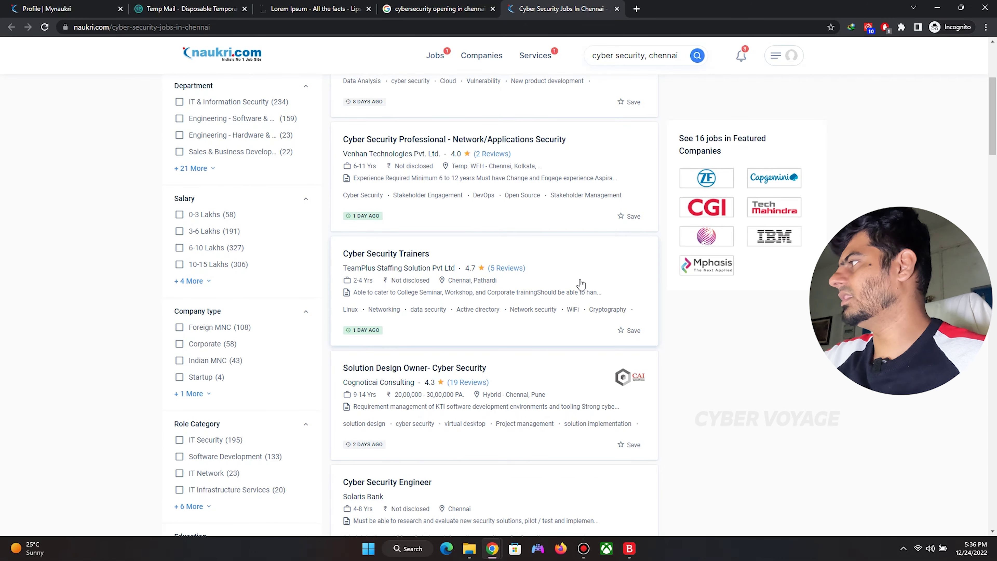
scroll(581, 284, up, 4)
click(424, 132)
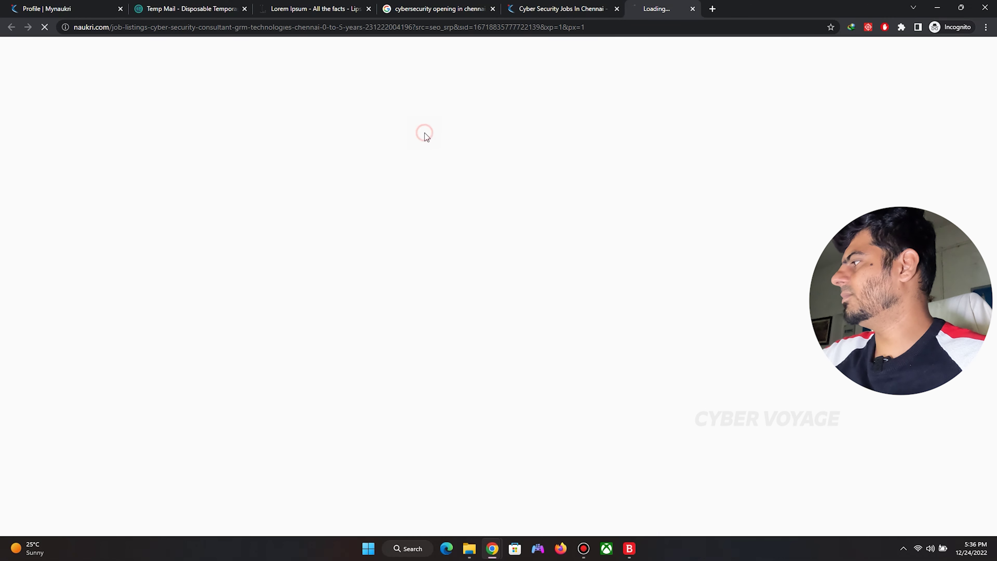
Review the job description, selecting the skill words Vulnerability and Testing.
scroll(512, 251, down, 15)
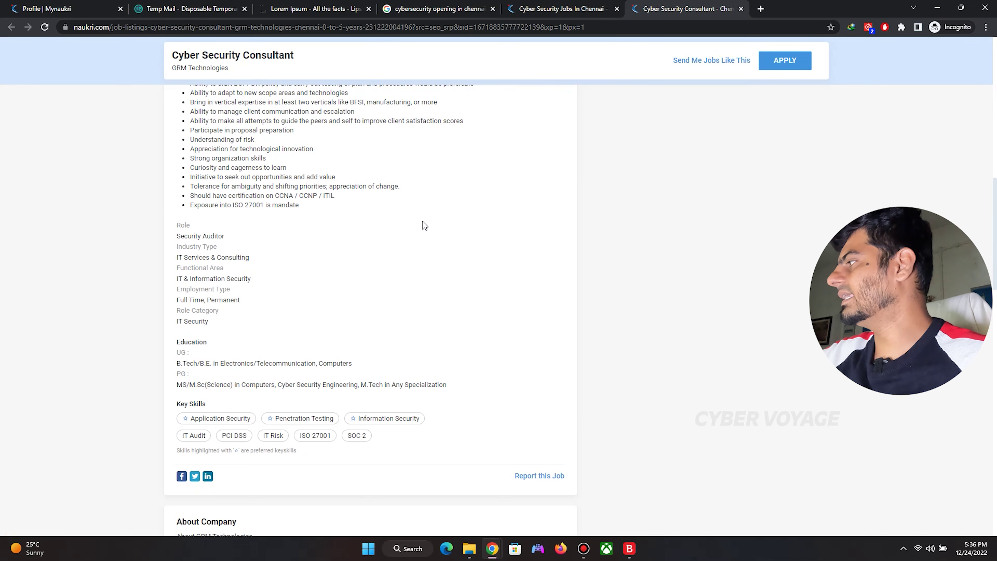
scroll(365, 390, down, 2)
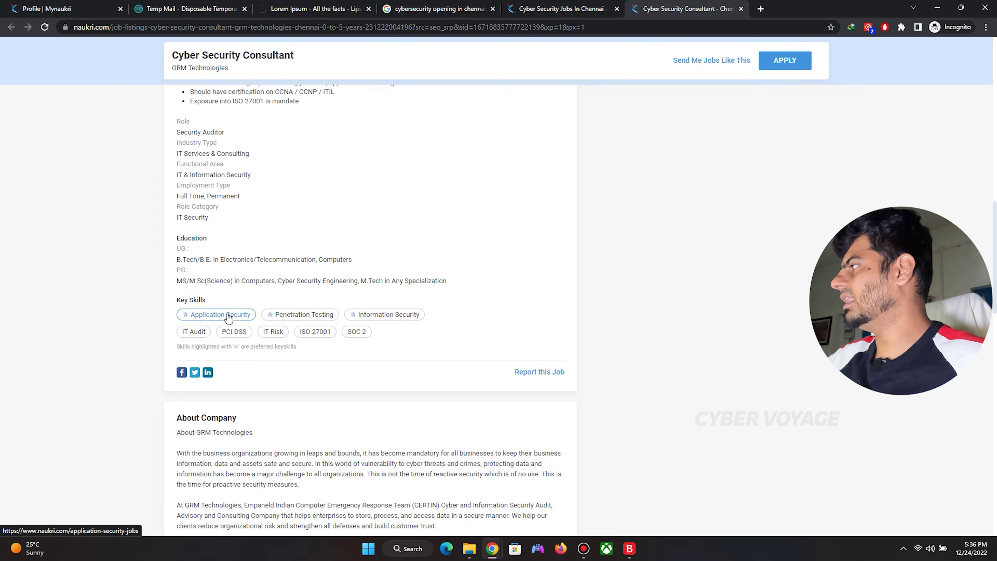
scroll(228, 317, up, 10)
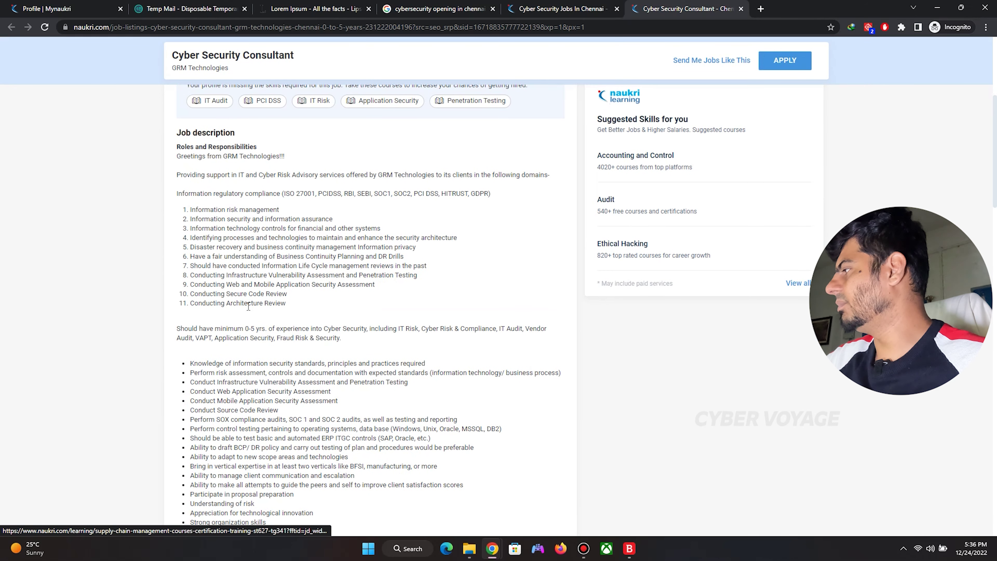
triple_click(251, 379)
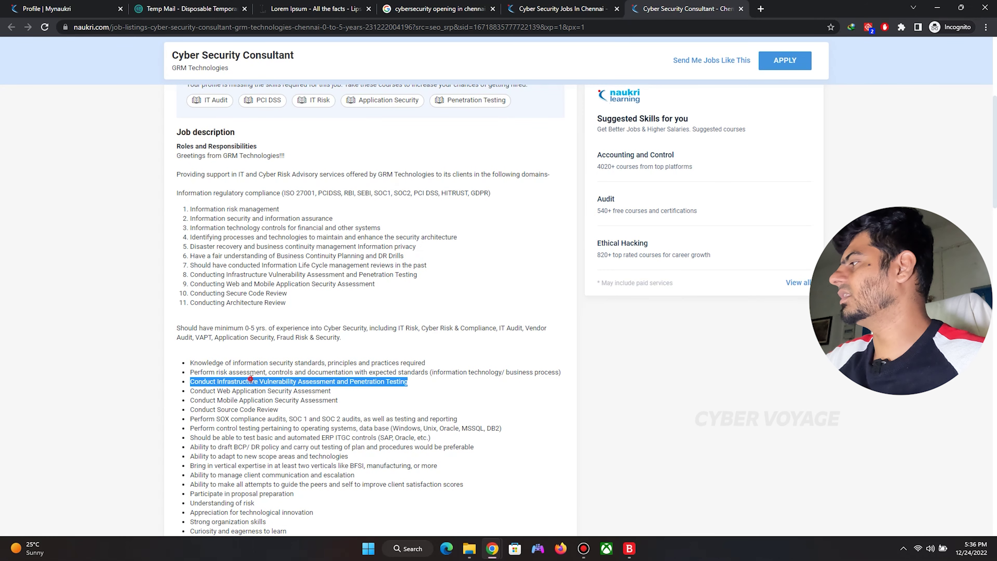
double_click(283, 380)
scroll(328, 362, down, 1)
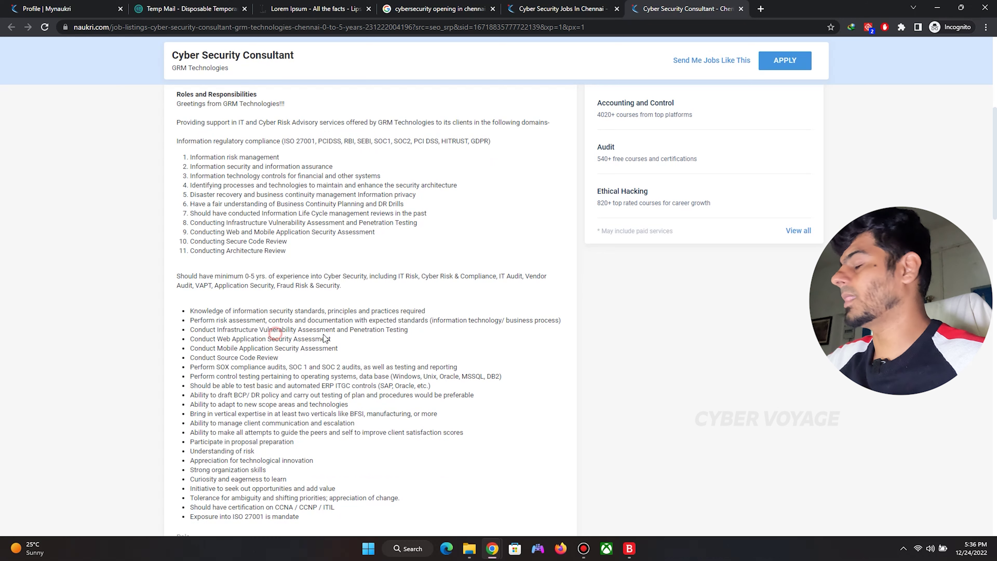
double_click(396, 330)
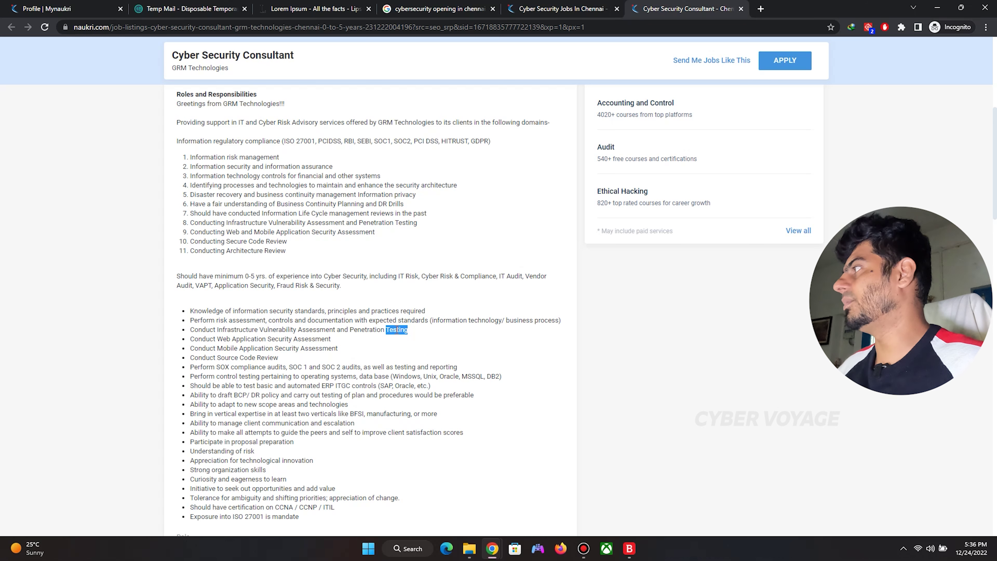
Back on the profile, add Vulnerability Assessment as a key skill.
click(59, 8)
click(713, 309)
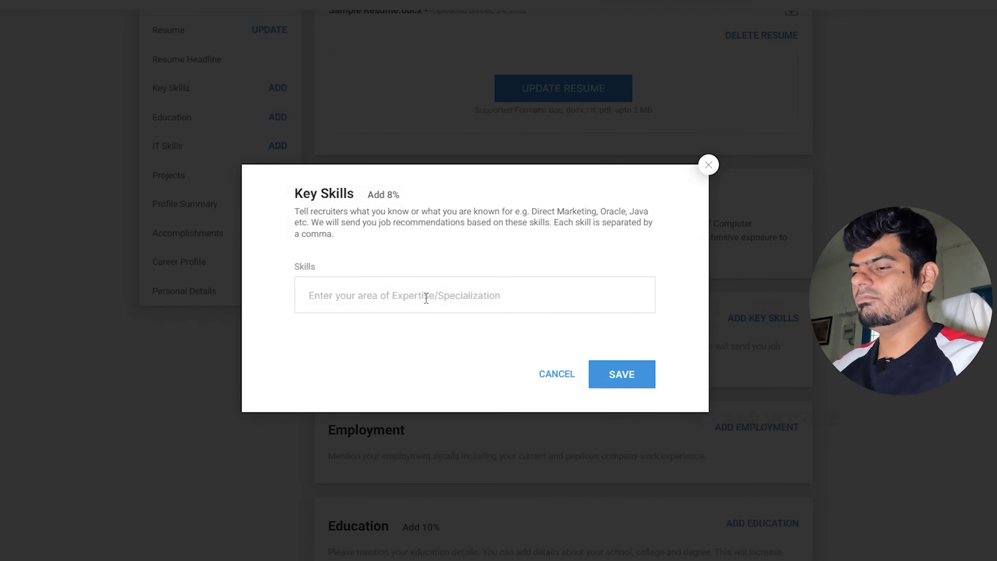
text(Vulnerability)
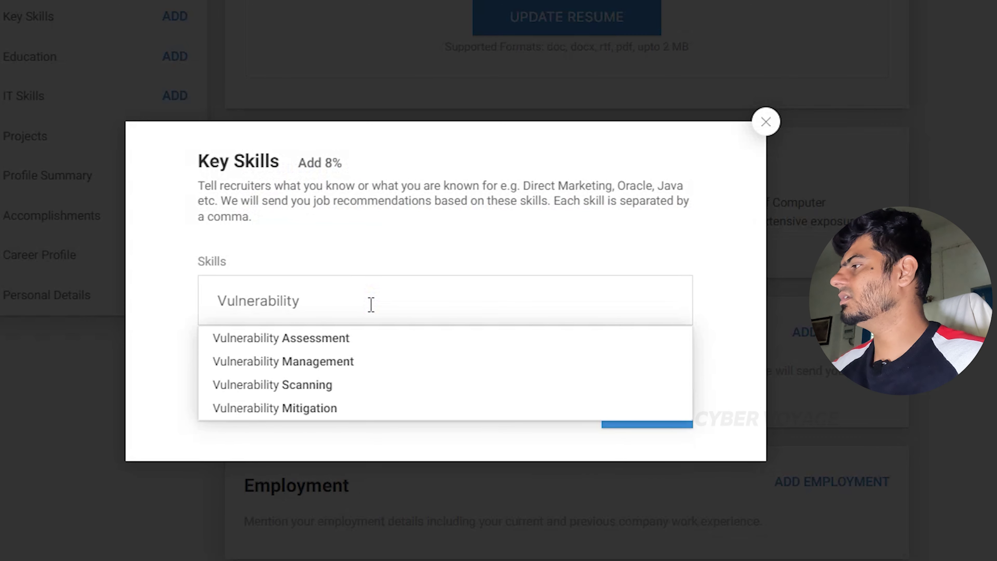
click(349, 342)
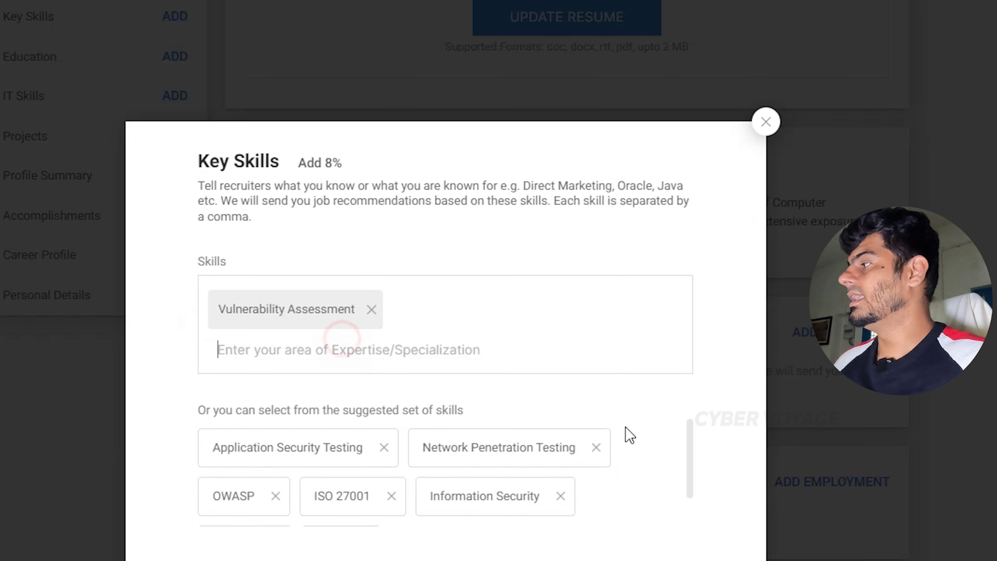
Add Information Security and Network Penetration Testing to the key skills and save them.
scroll(462, 361, down, 2)
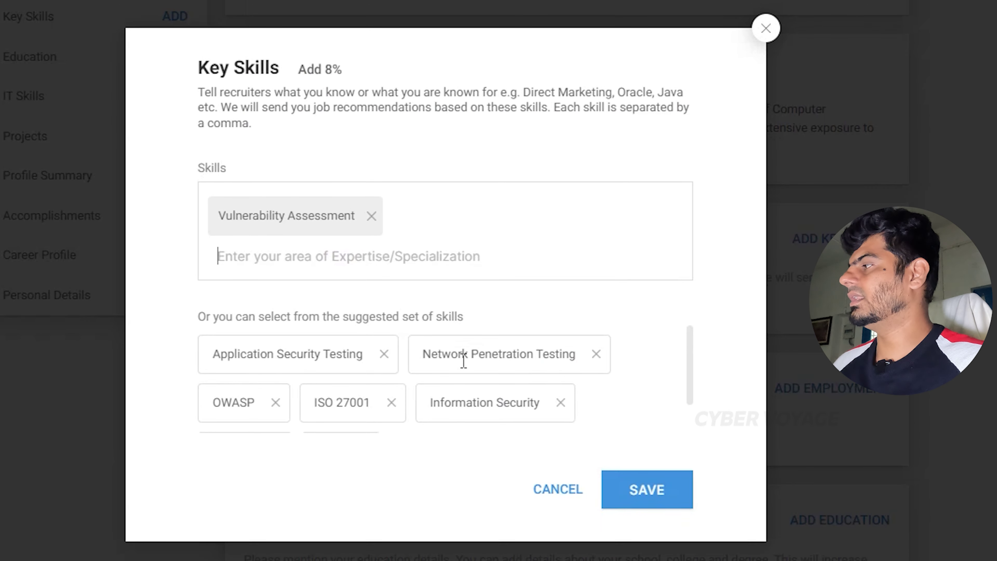
scroll(467, 373, down, 1)
scroll(497, 395, up, 1)
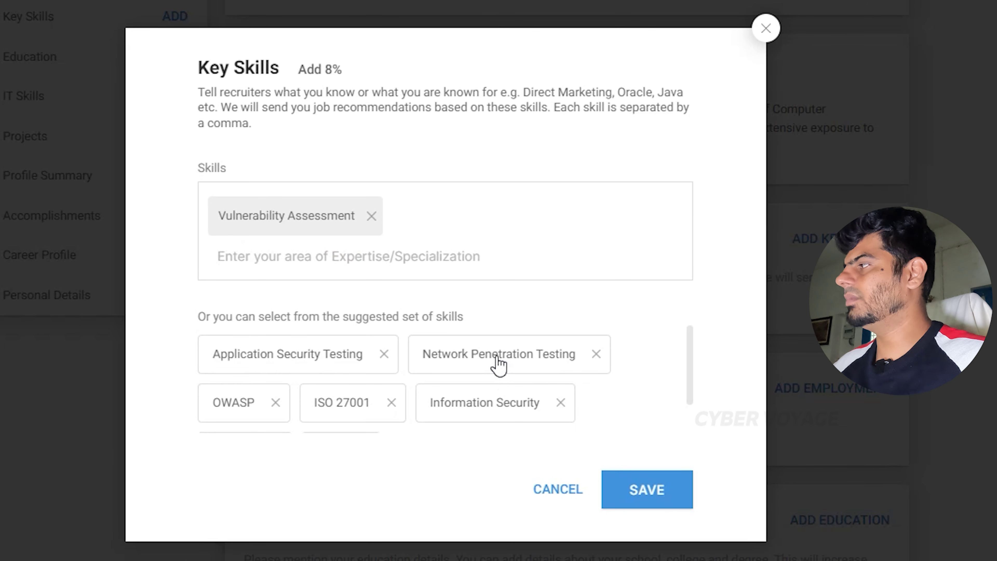
click(494, 412)
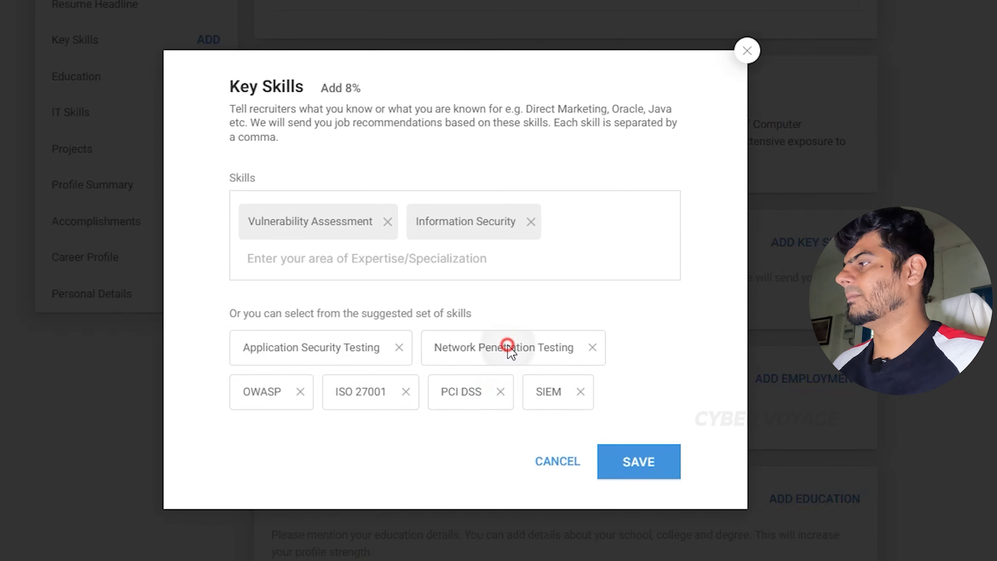
click(509, 347)
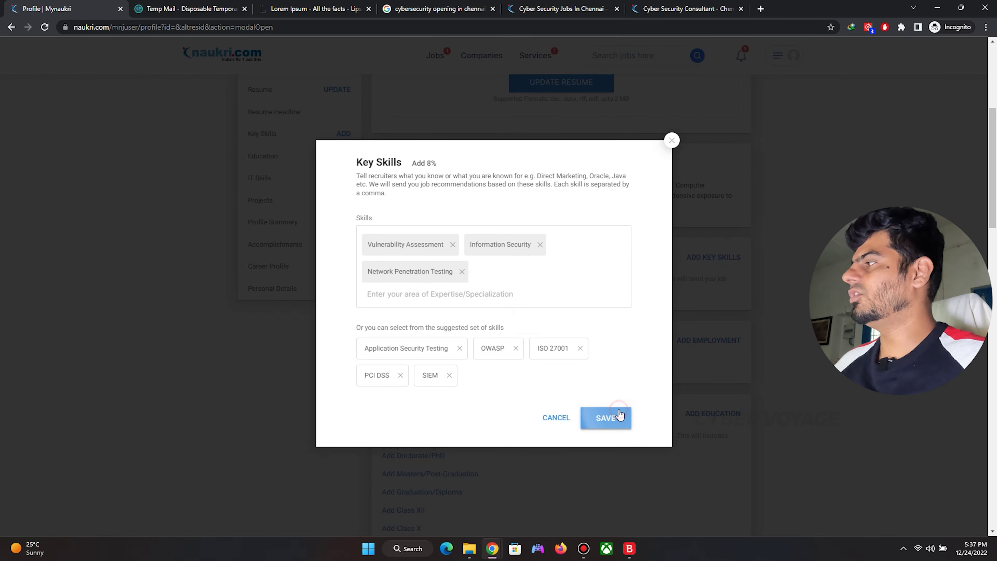
click(638, 461)
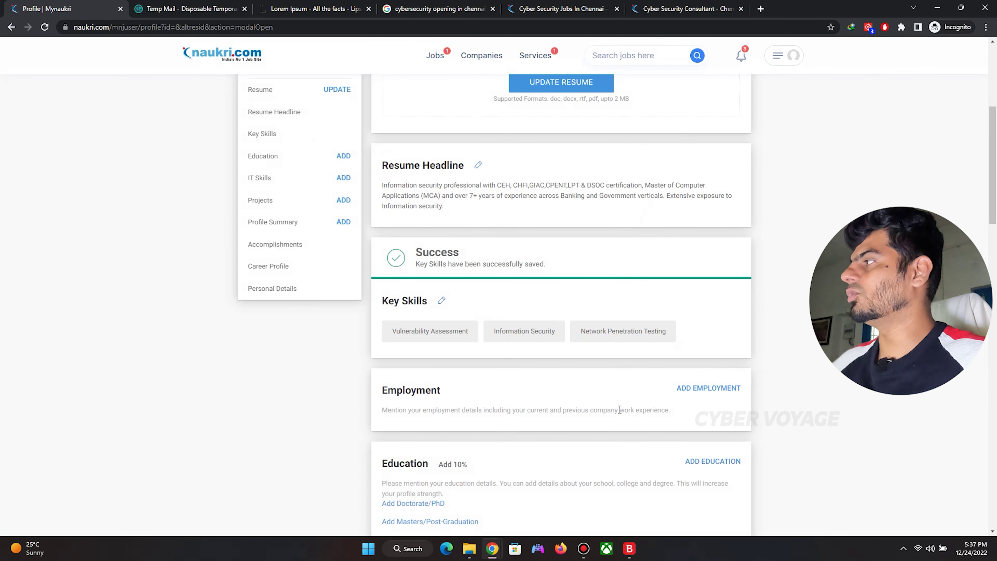
scroll(619, 409, up, 5)
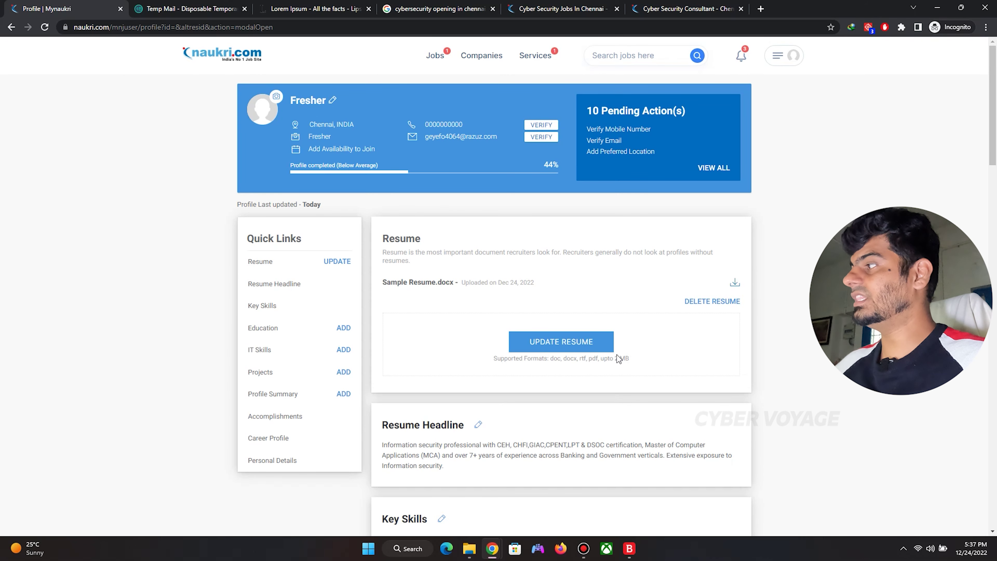
scroll(617, 355, down, 5)
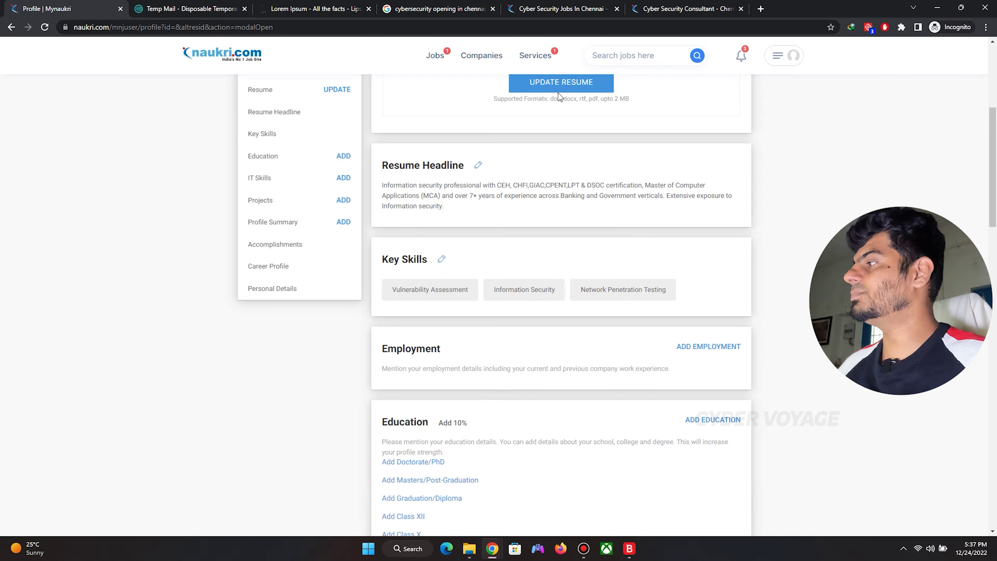
Search Google for 'security operations opening in chennai'.
click(589, 9)
scroll(589, 214, down, 4)
scroll(590, 213, up, 4)
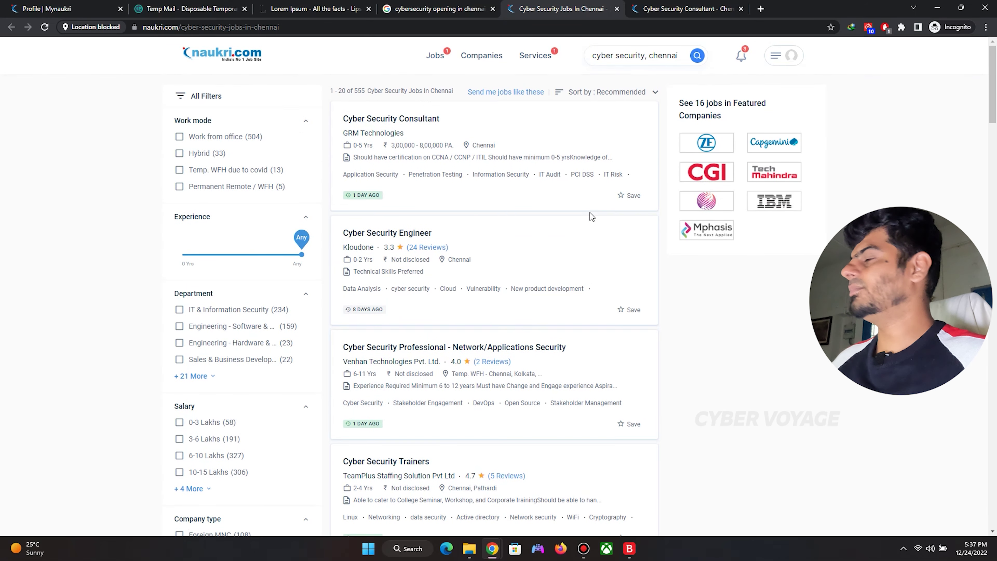
click(288, 27)
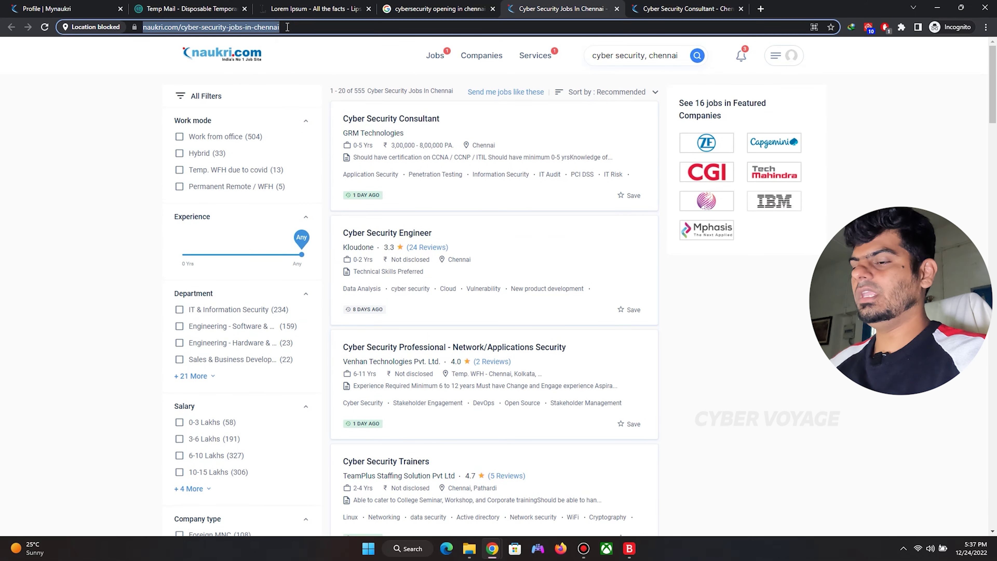
text(security opera)
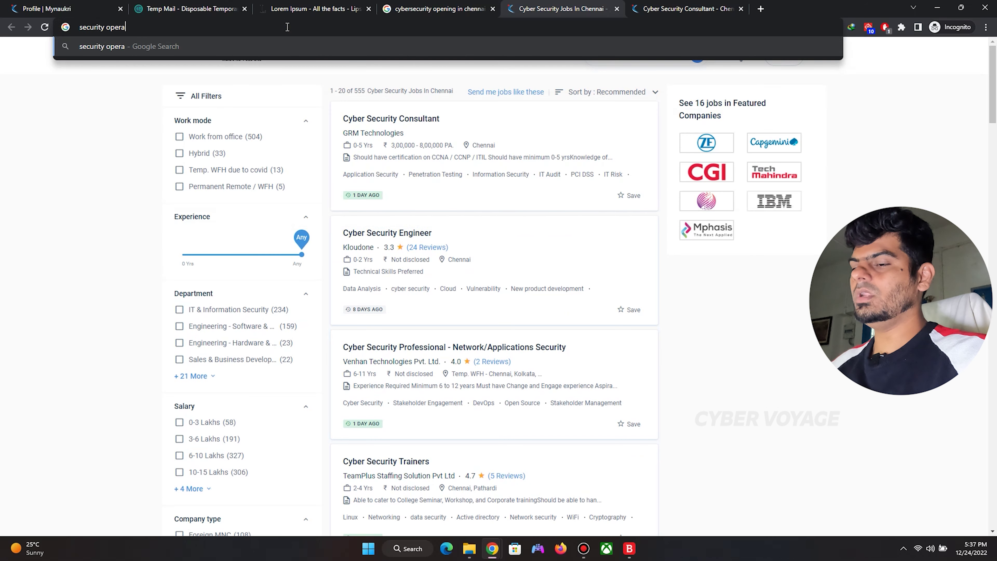
text(tions op)
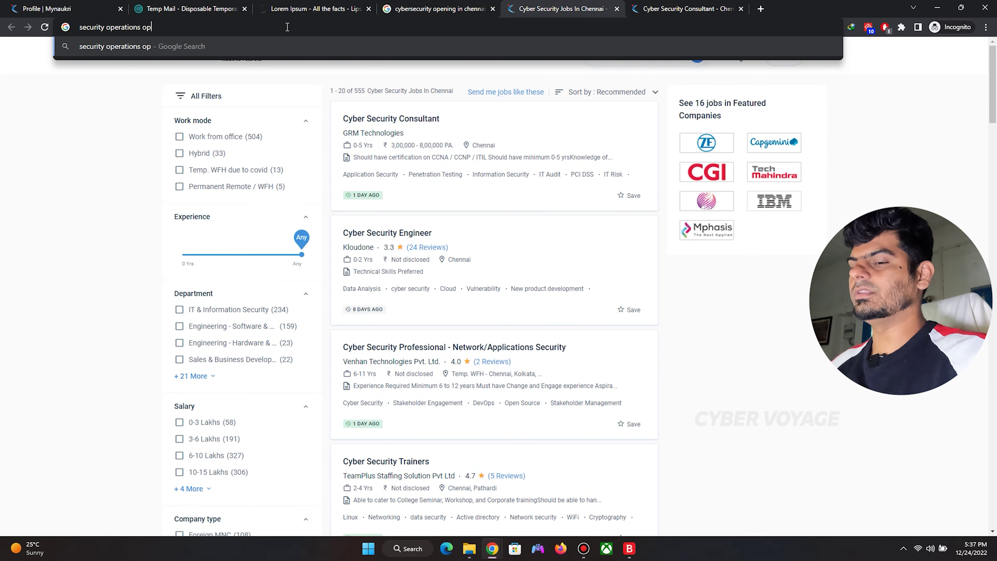
text(ening in chennai)
key(Return)
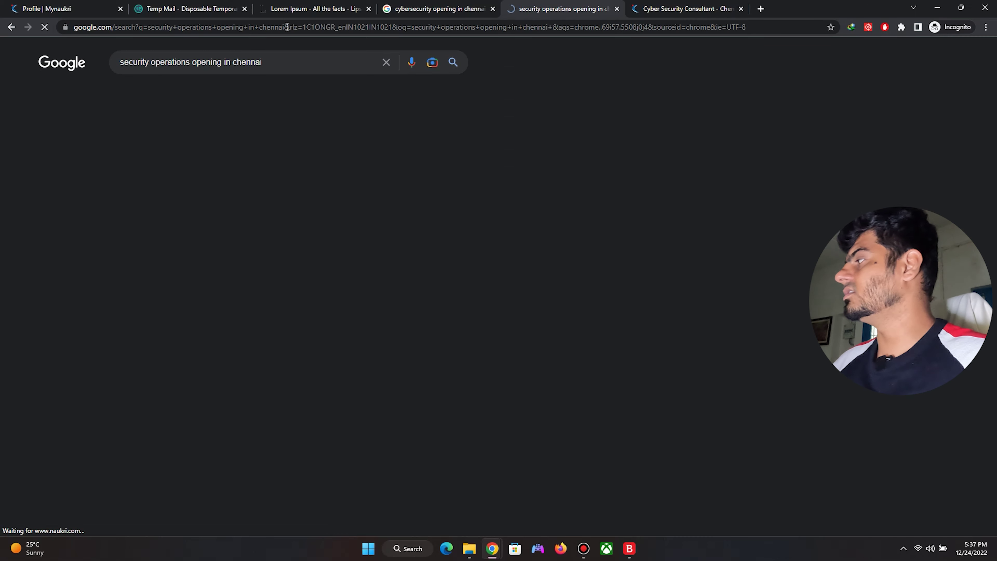
Open the Naukri result in a new tab and view the Cyber - Security Operations Specialist/Analyst posting.
scroll(223, 220, down, 8)
middle_click(223, 218)
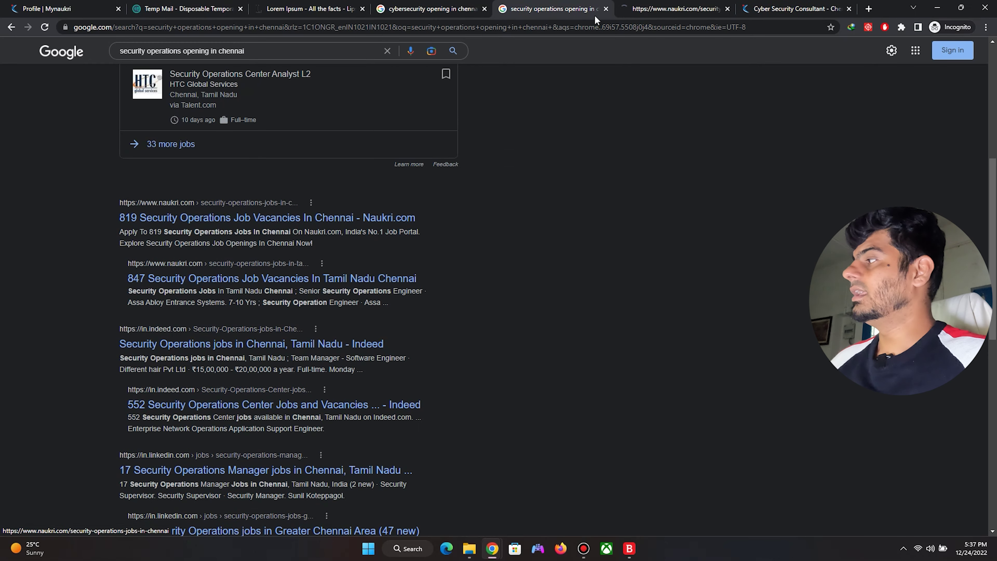
click(708, 15)
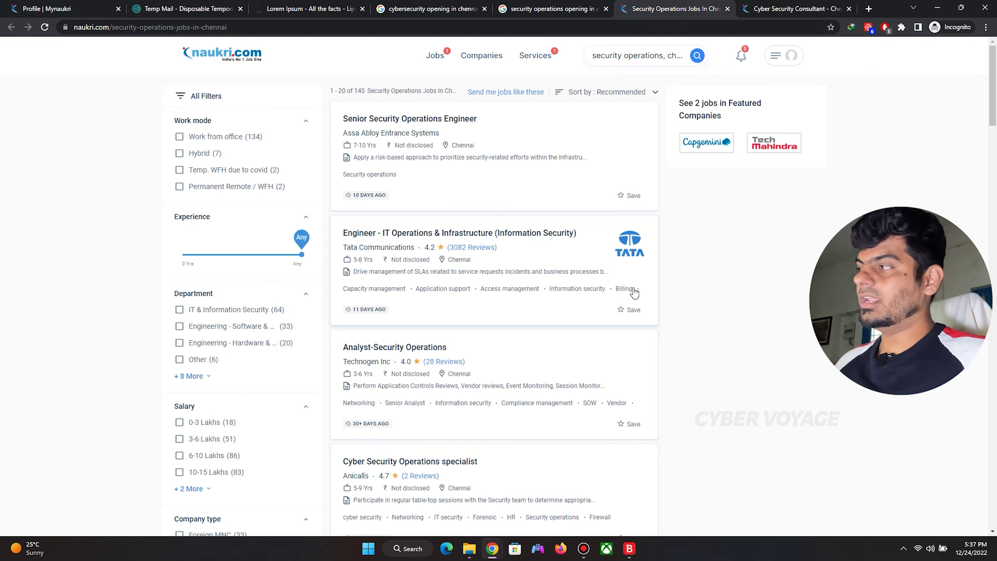
scroll(636, 281, down, 8)
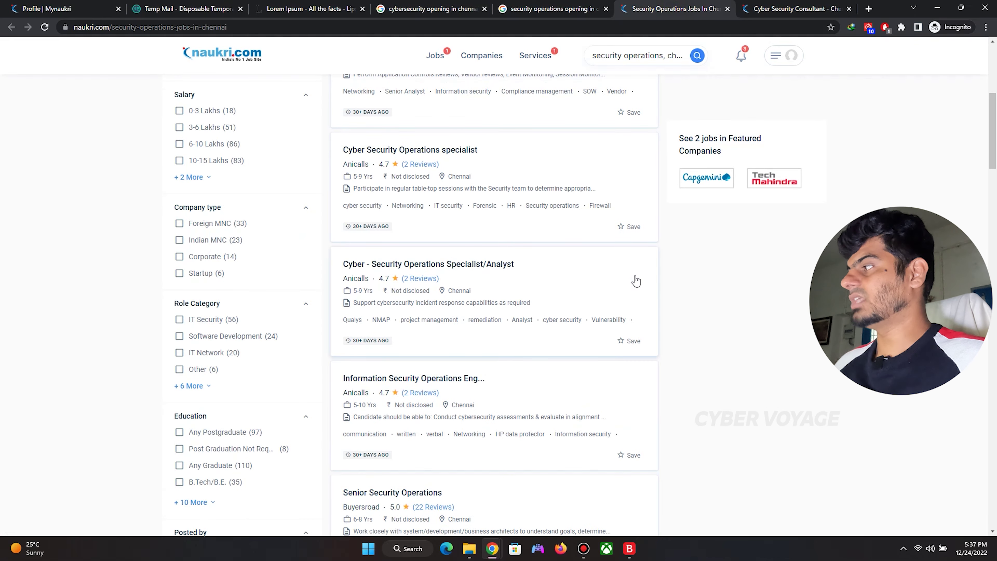
click(474, 264)
scroll(556, 276, down, 10)
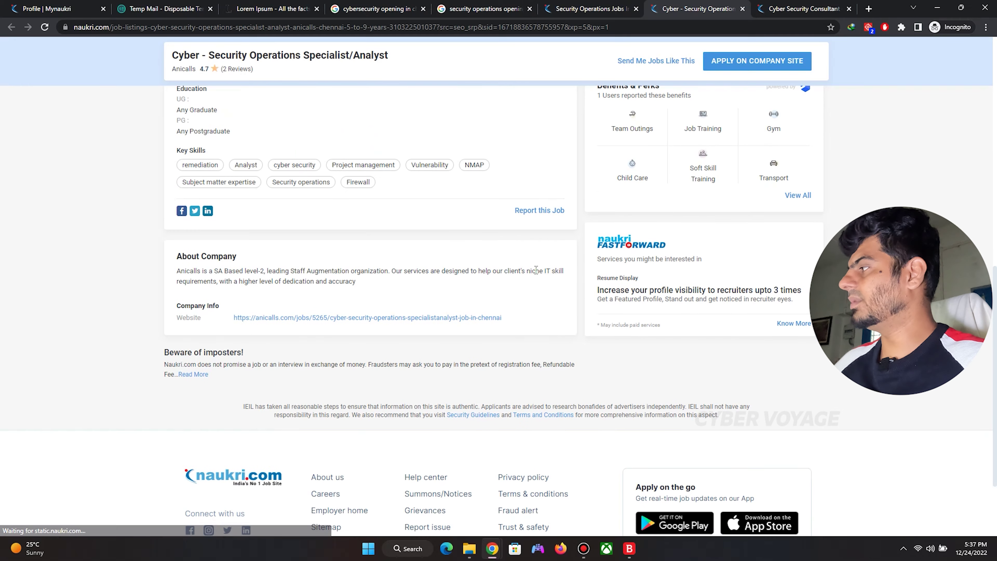
scroll(556, 276, up, 4)
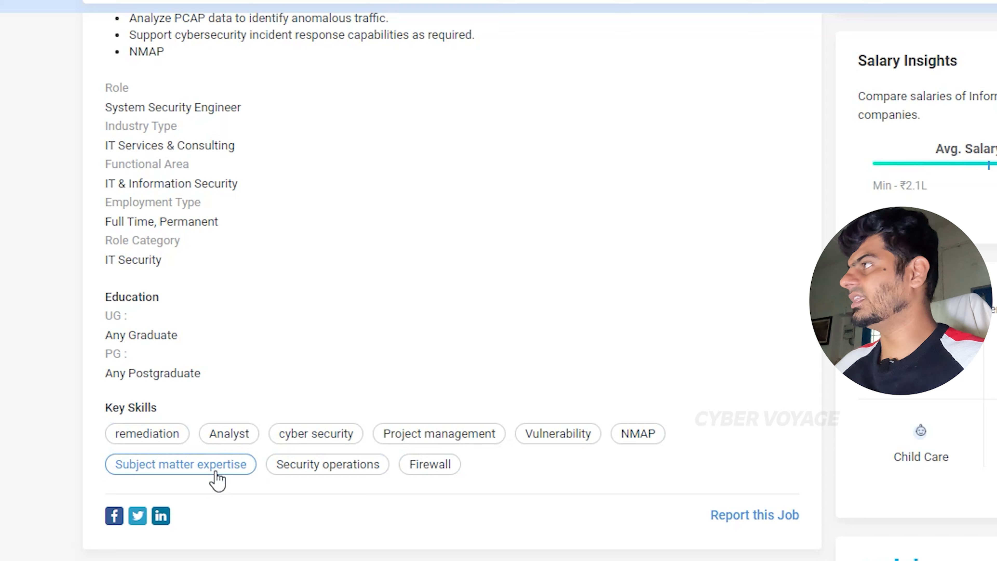
Return to the results and open Buyersroad's Senior Security Operations posting.
key(ctrl+shift+Tab)
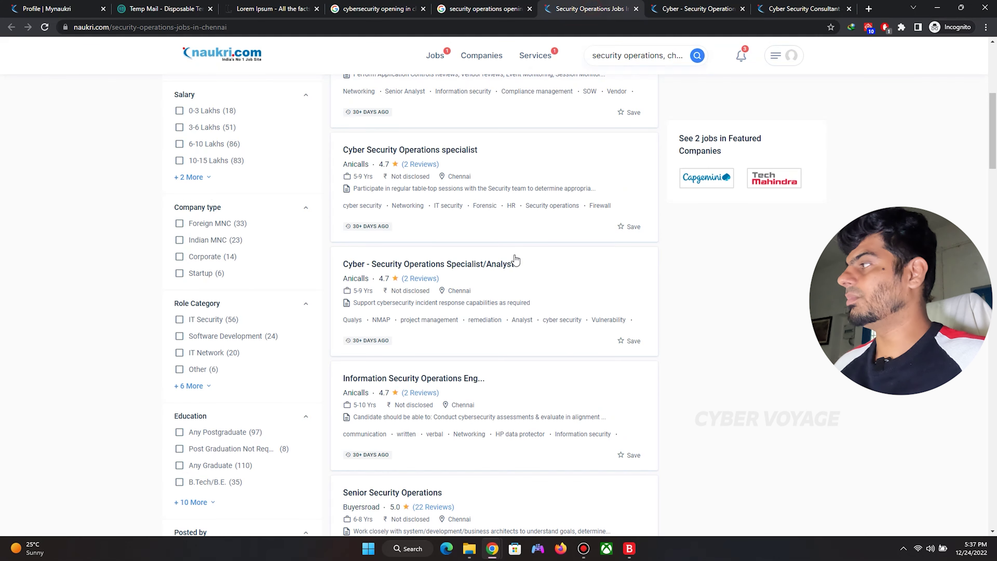
scroll(516, 259, down, 8)
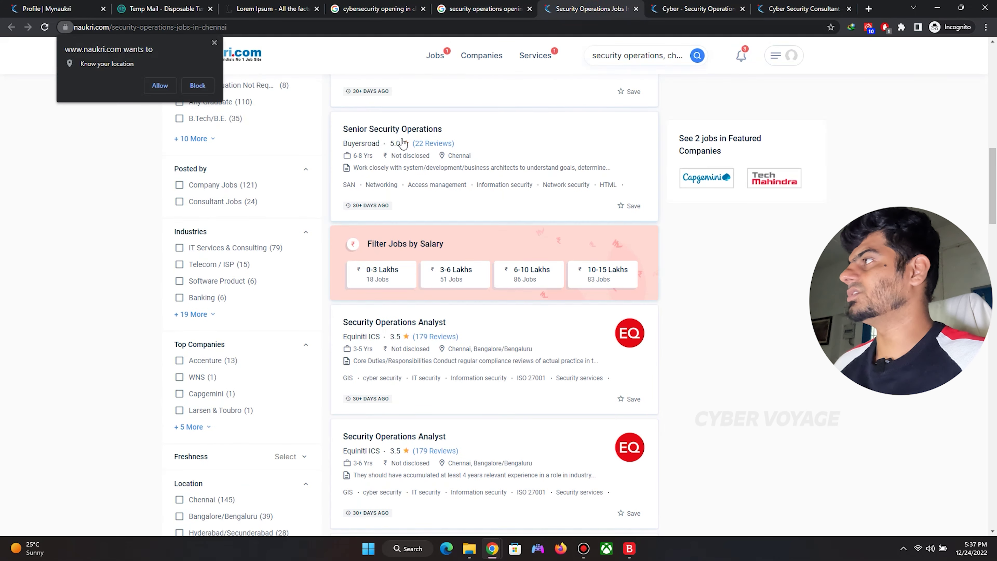
click(392, 130)
scroll(511, 275, down, 10)
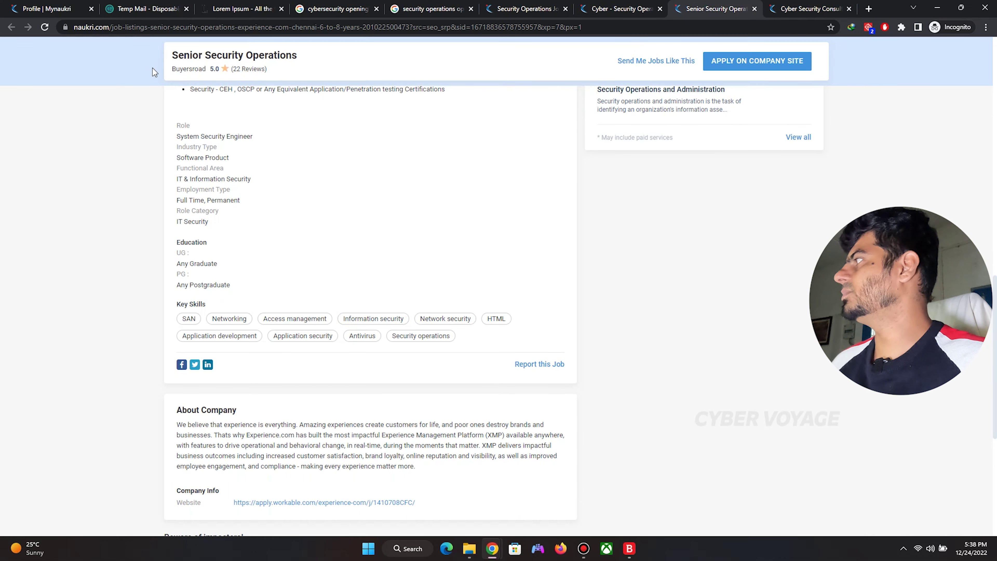
On the Naukri profile tab, open the Add Employment form in the Employment section.
click(43, 8)
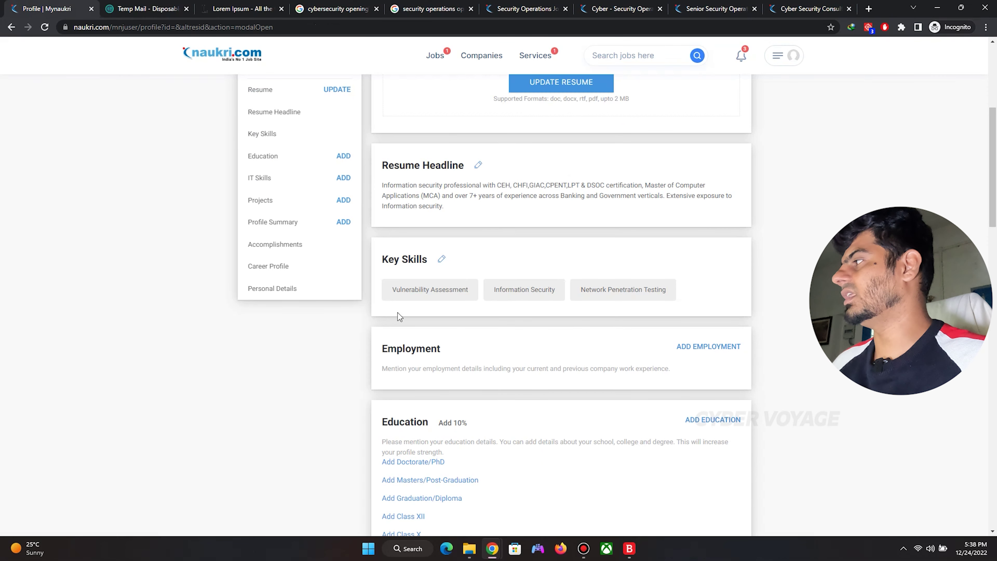
scroll(397, 313, down, 4)
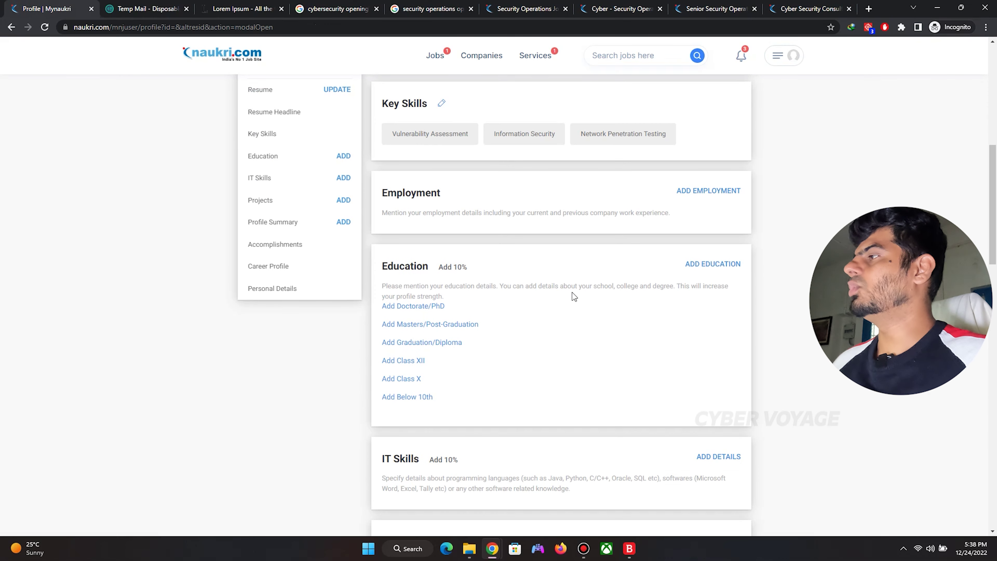
scroll(720, 313, up, 3)
click(708, 294)
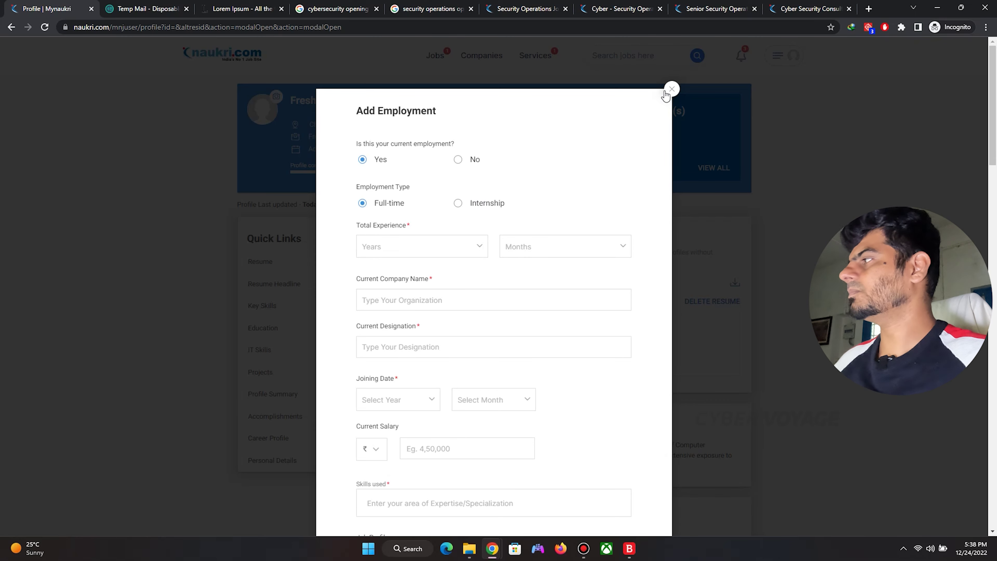
click(665, 92)
scroll(726, 290, down, 10)
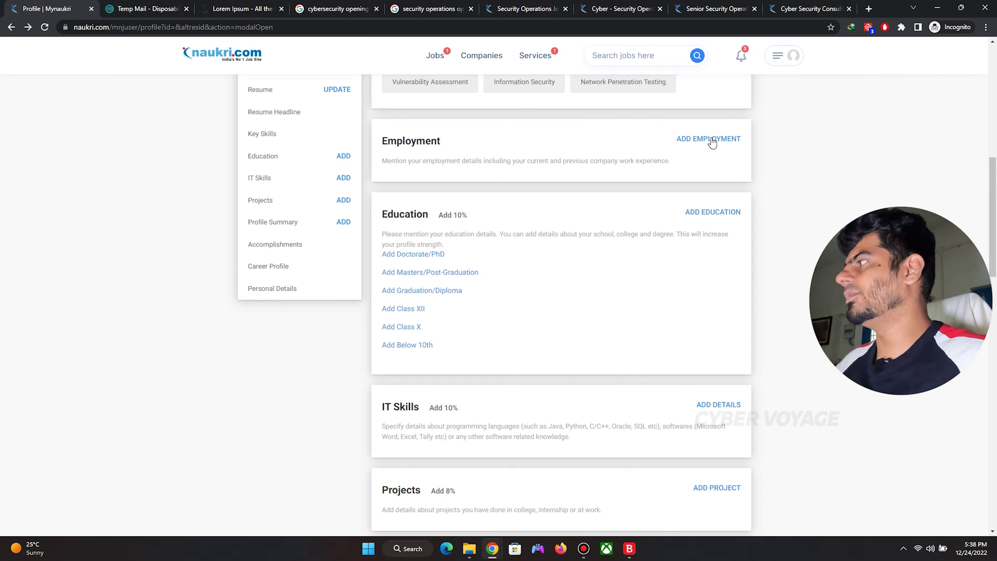
click(712, 140)
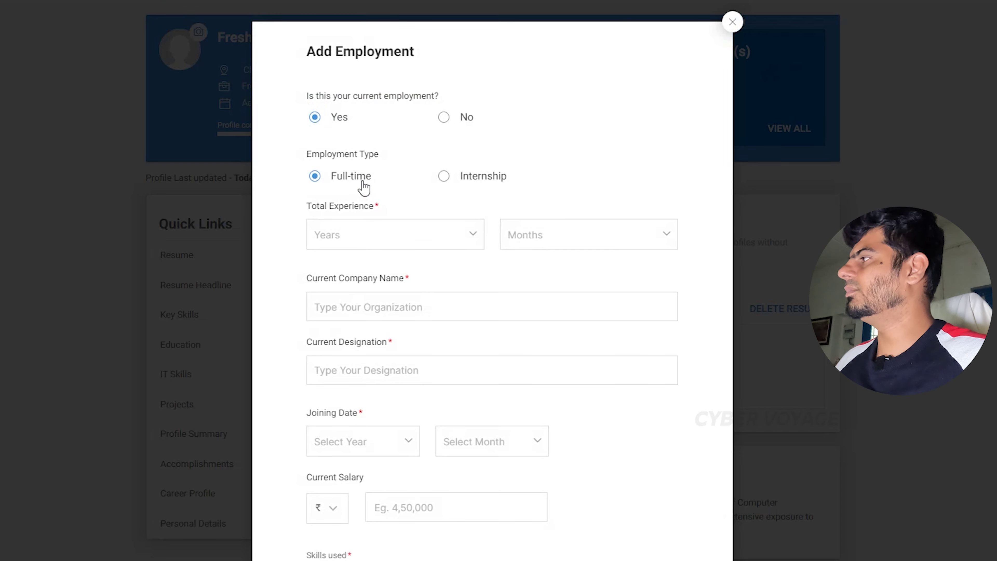
Set total experience to 1 Year 0 Month and current company to Tryhackme.
click(403, 231)
click(382, 277)
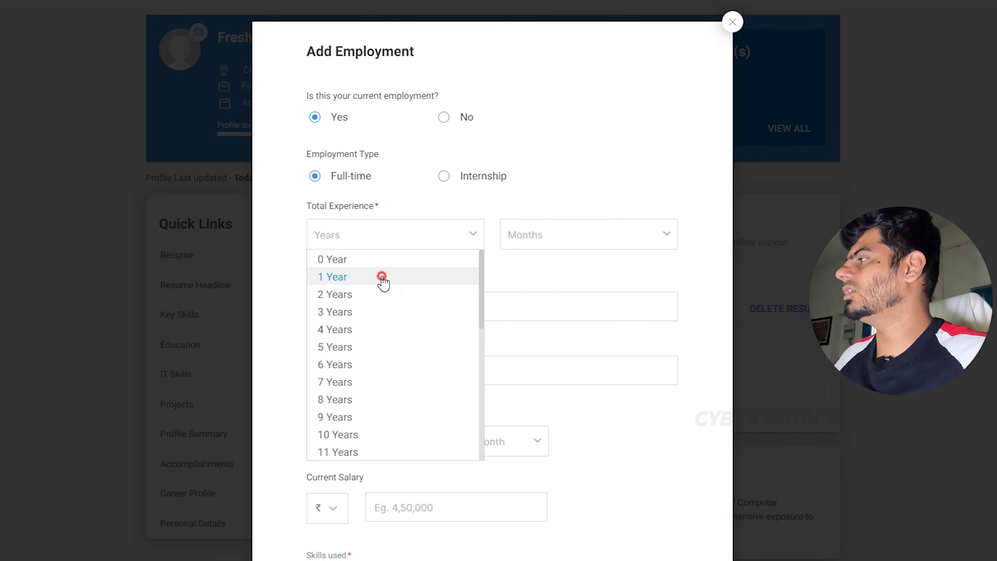
click(554, 238)
click(545, 256)
click(375, 307)
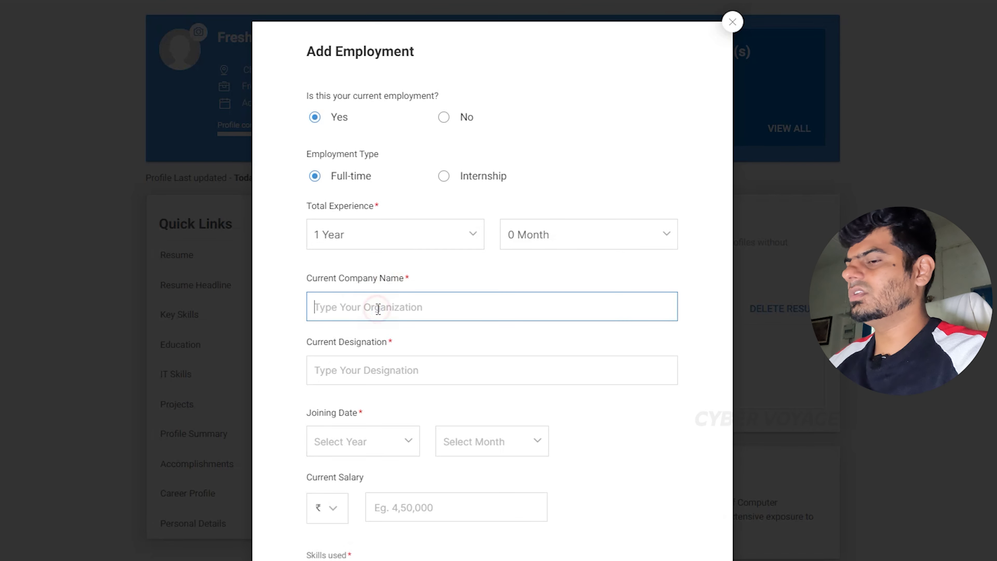
text(Tryah)
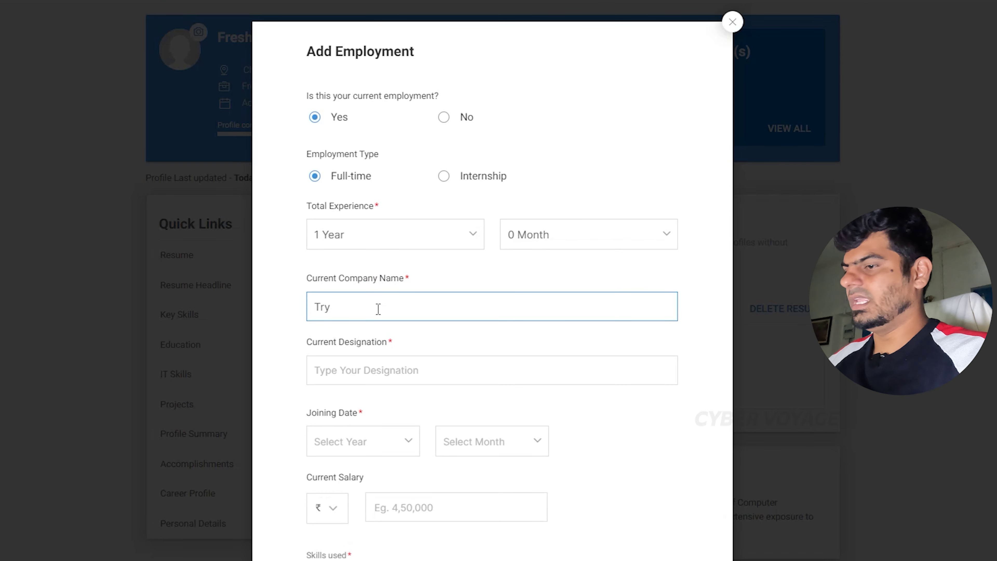
key(BackSpace)
key(BackSpace)
key(BackSpace)
text(Tryh)
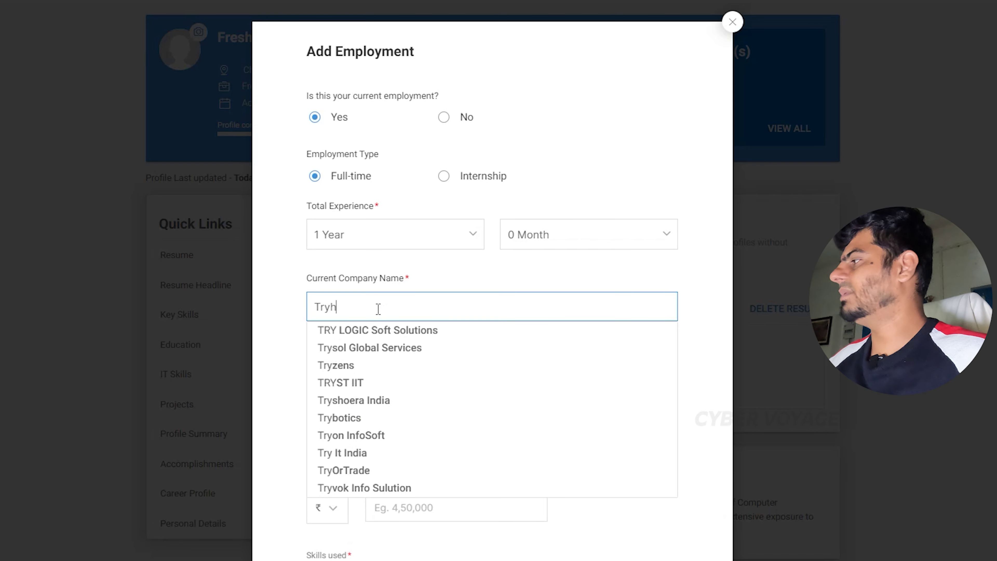
text(ack)
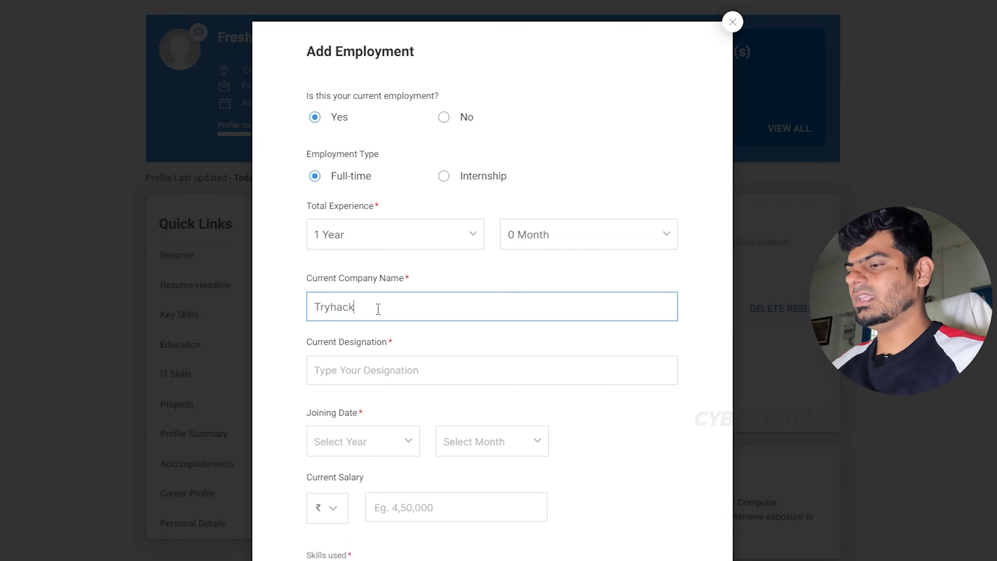
text(emme)
key(Tab)
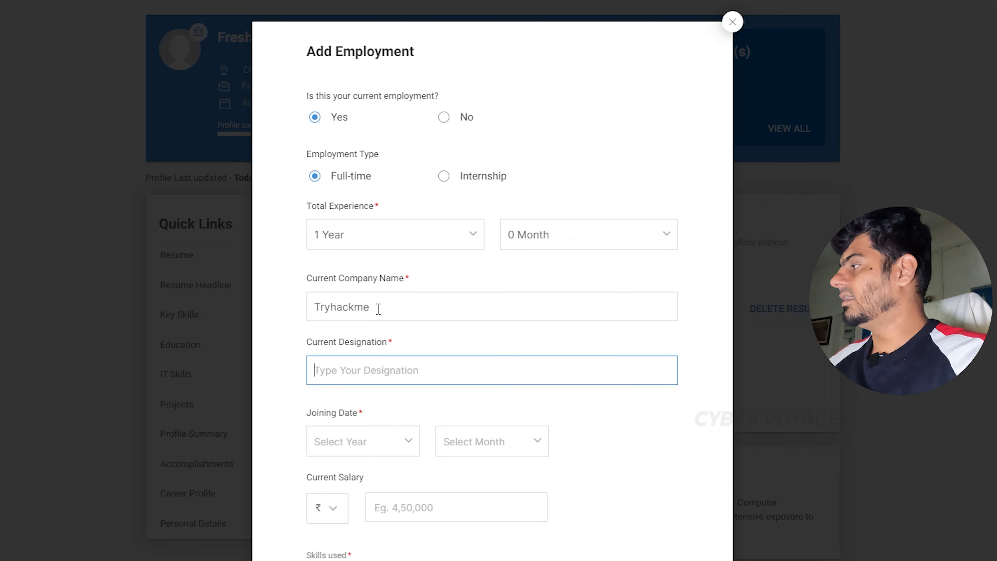
Enter designation 'Self Learner' and set the joining date to Feb 2021.
text(el)
key(BackSpace)
key(BackSpace)
text(Se)
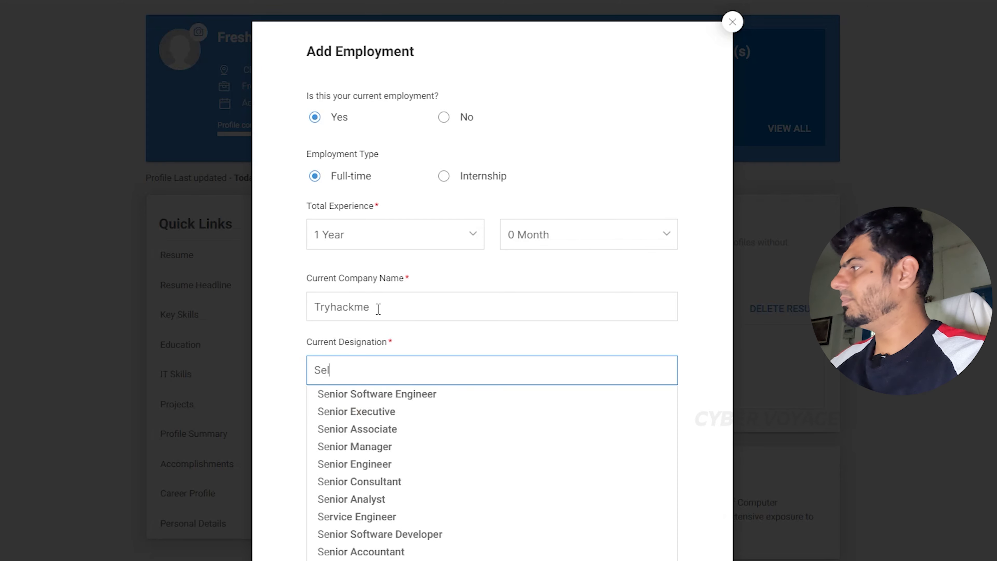
text(lf Learnin)
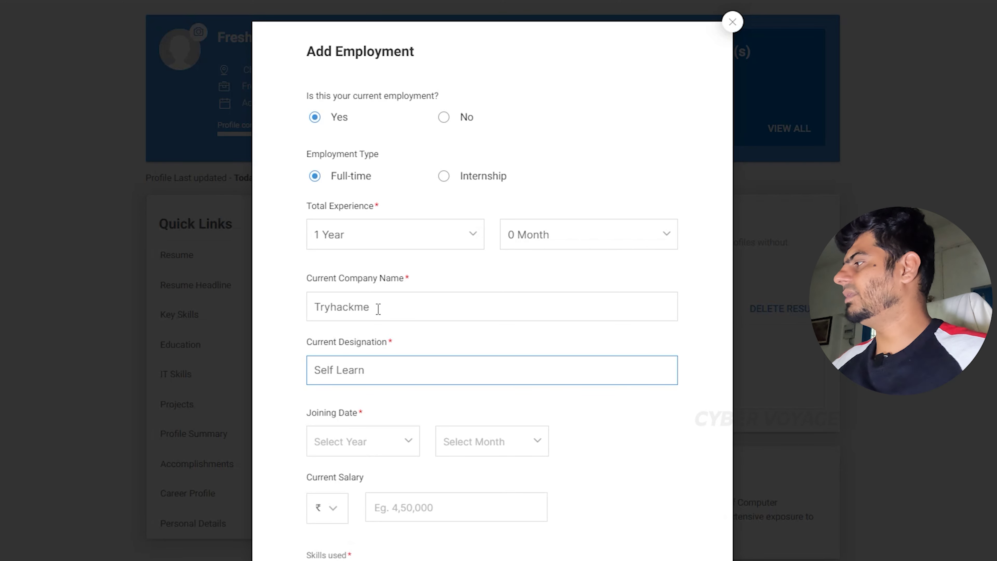
scroll(378, 309, down, 5)
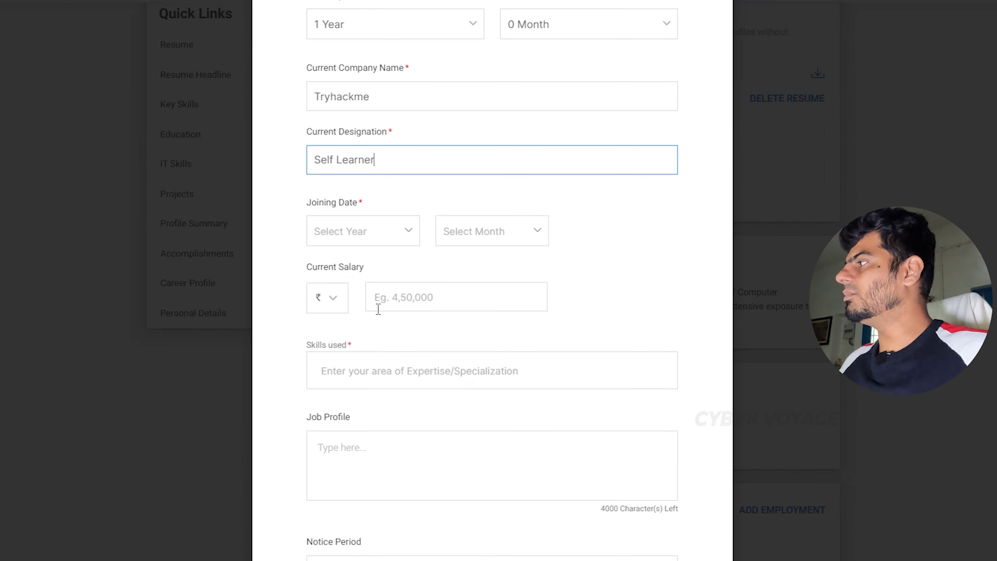
click(355, 235)
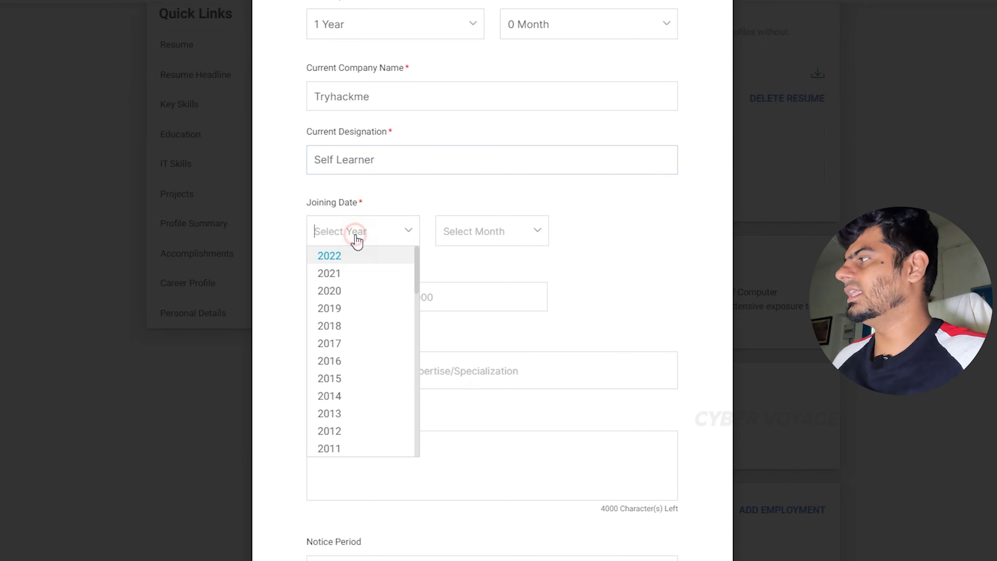
click(355, 280)
click(512, 231)
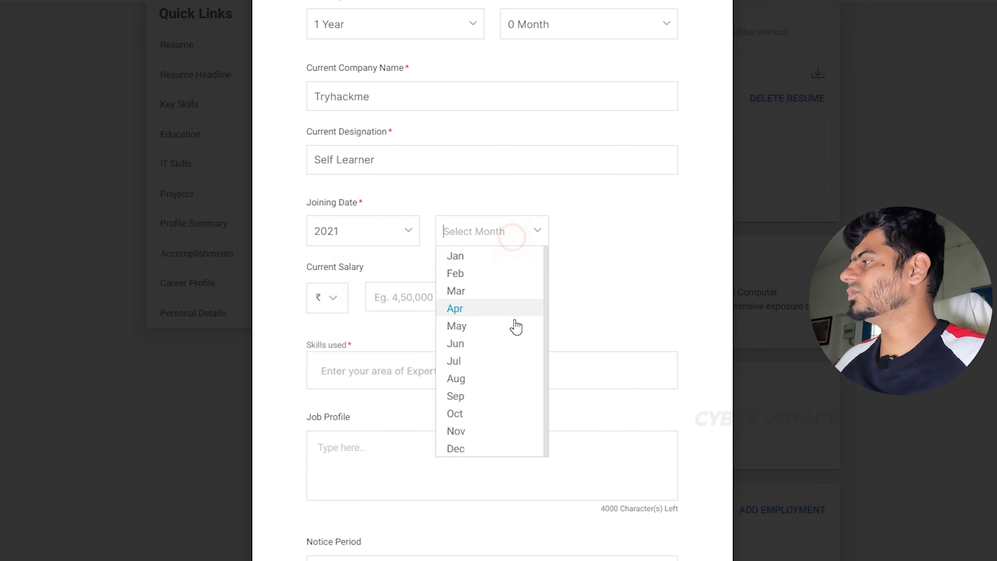
click(478, 285)
click(411, 300)
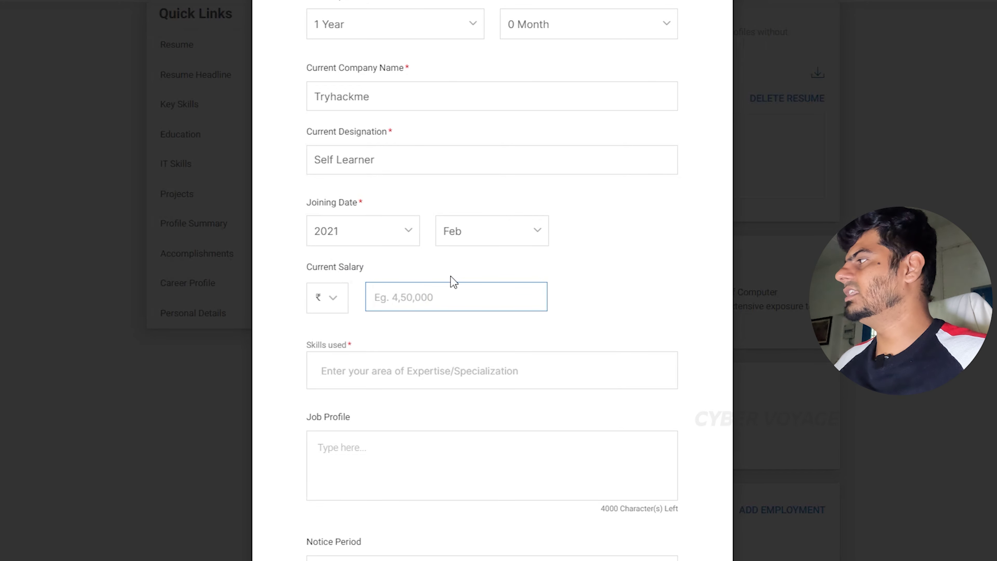
scroll(450, 290, down, 3)
Set the current salary to 5000, correcting earlier mistyped values.
click(440, 223)
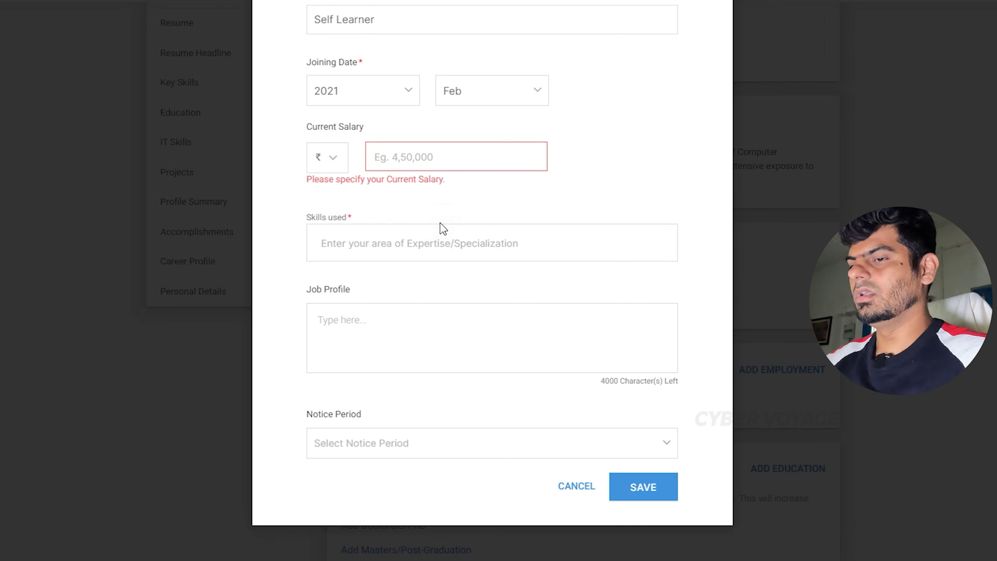
click(452, 148)
text(0)
click(400, 233)
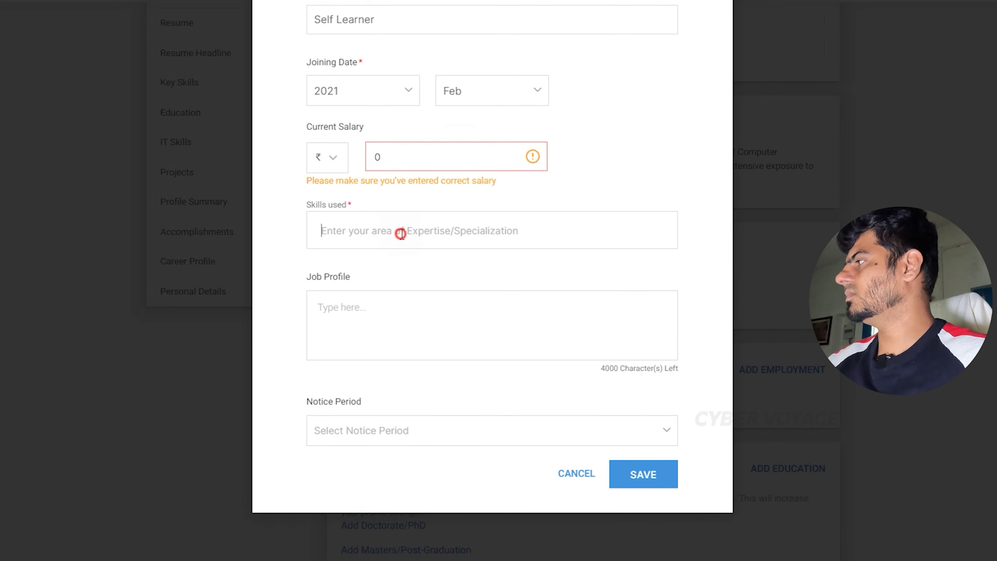
click(448, 166)
text(00)
click(428, 221)
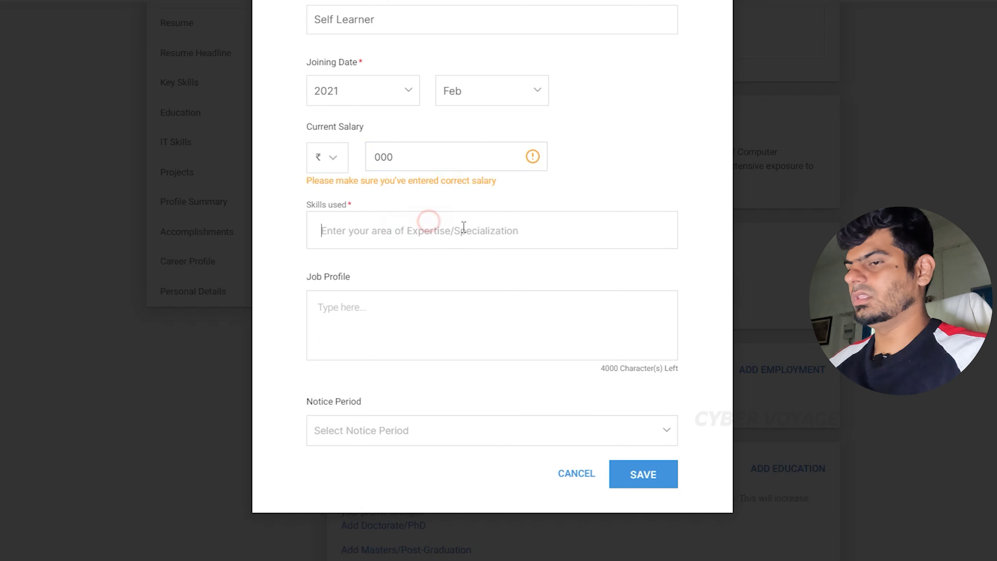
double_click(425, 158)
key(BackSpace)
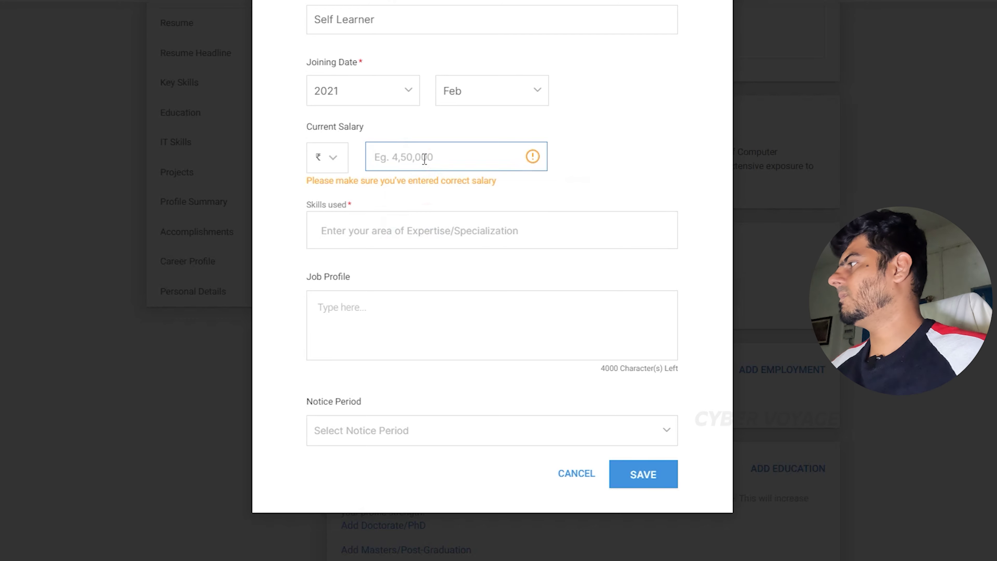
text(5000)
key(Tab)
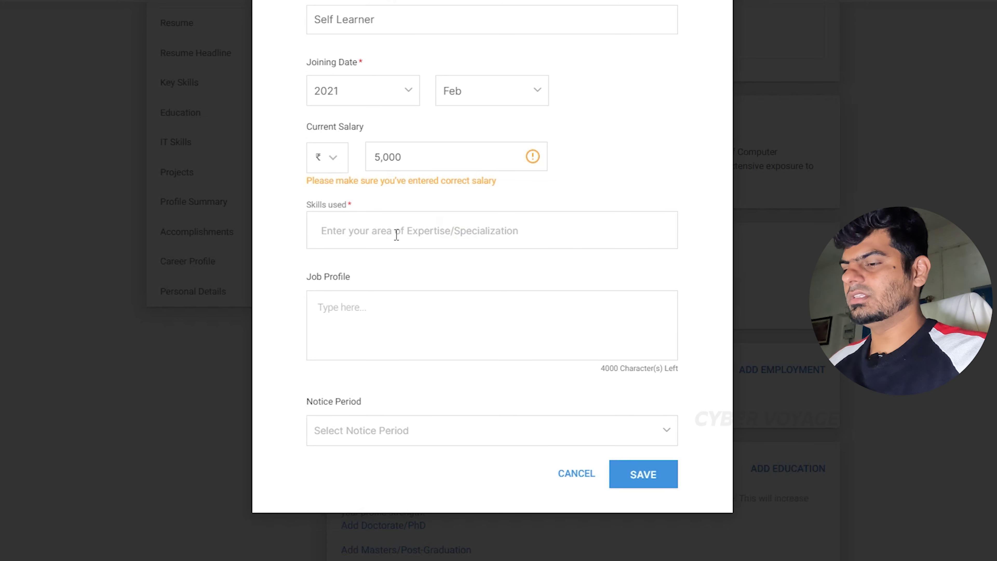
Add skill CTF, job profile 'Self Learning', 15 Days or less notice, and save the employment.
text(CTF)
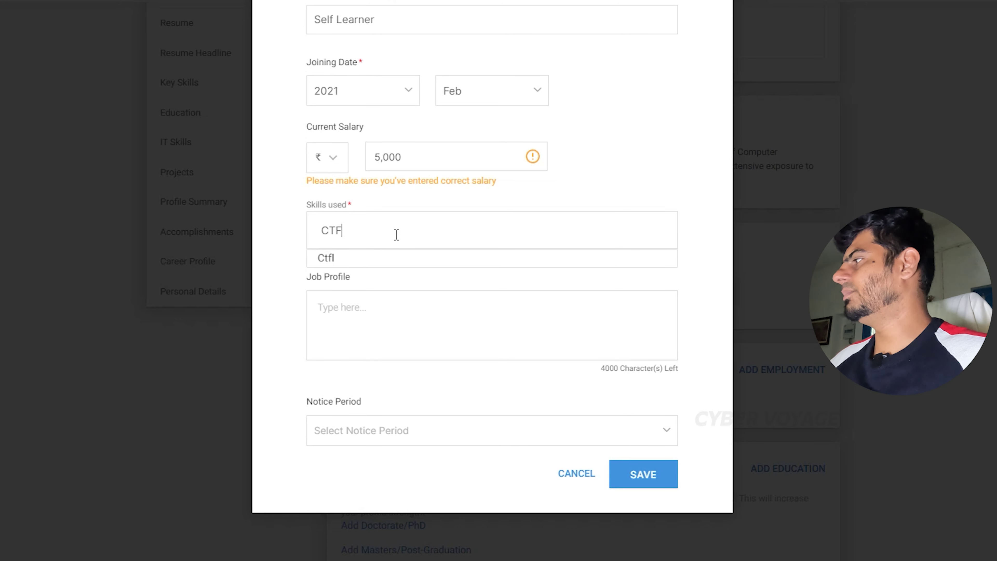
click(407, 347)
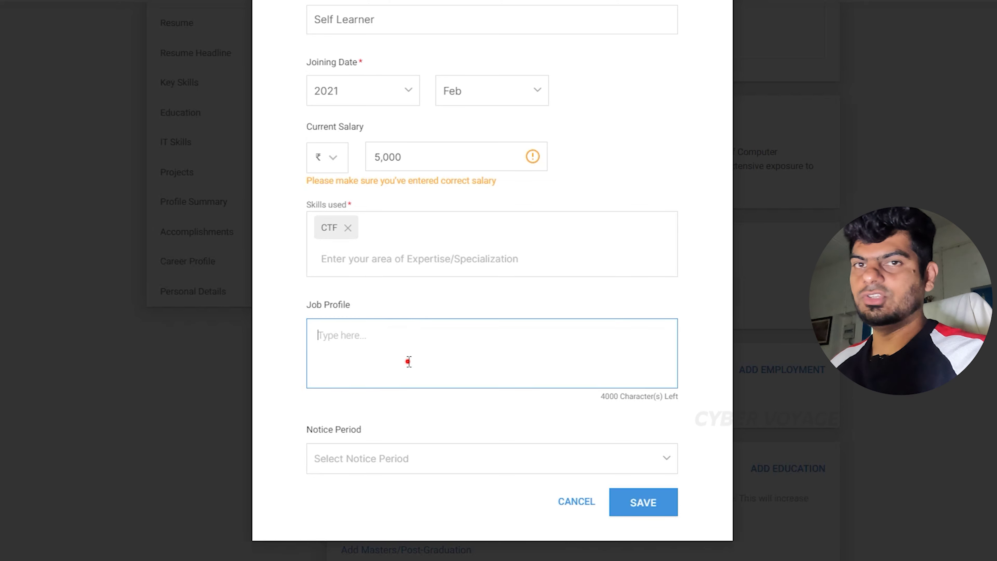
text(S)
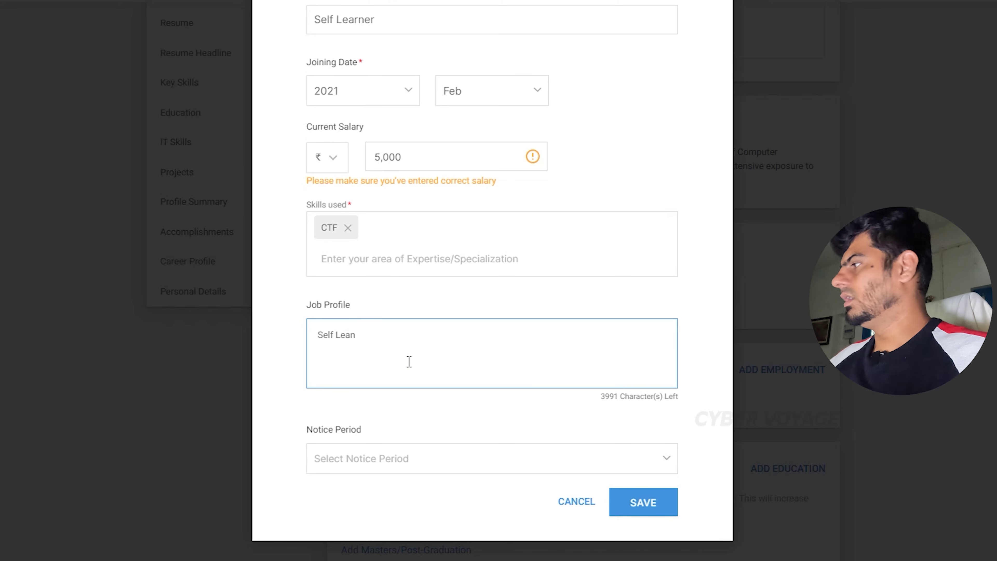
text(elf Learning)
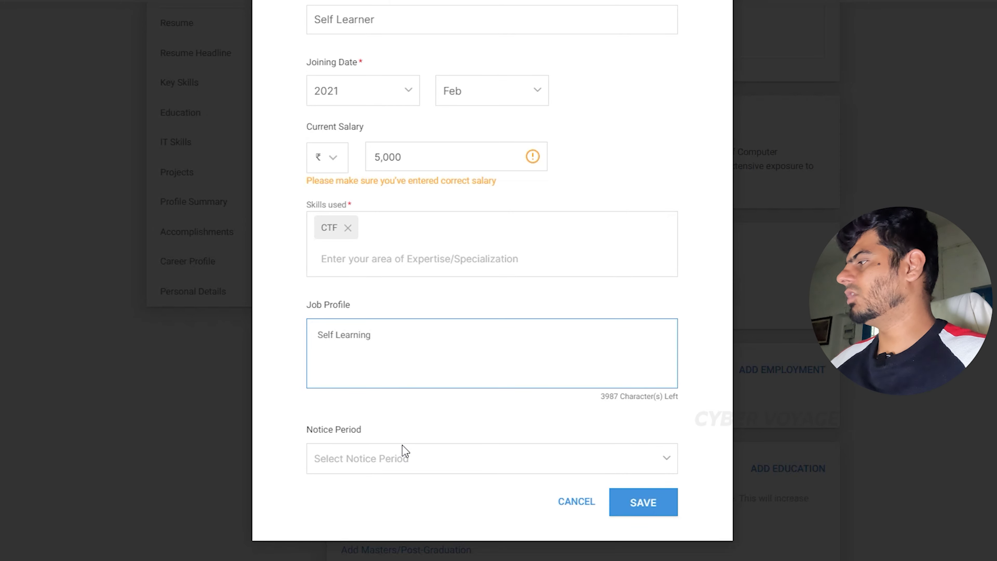
click(401, 455)
click(388, 481)
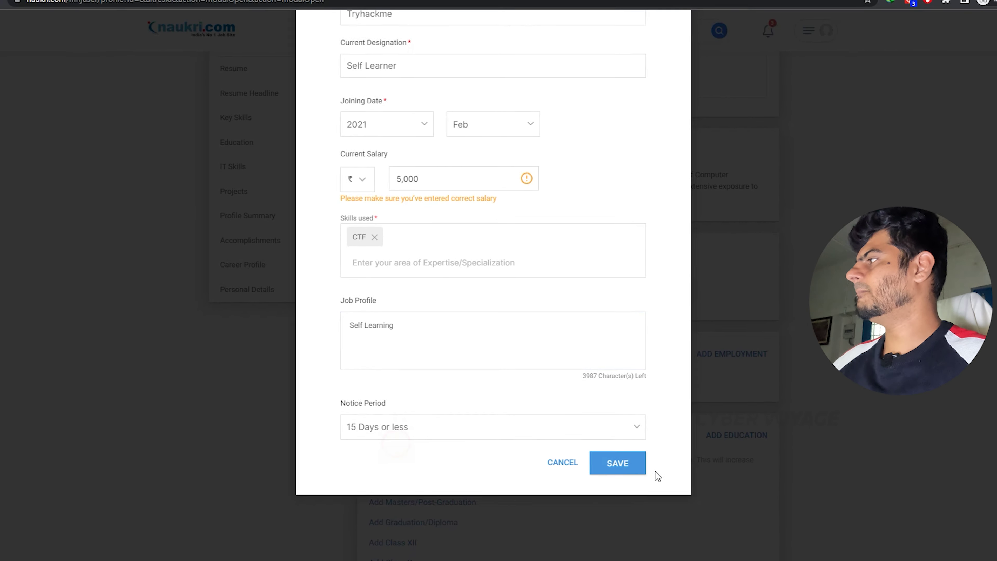
click(620, 464)
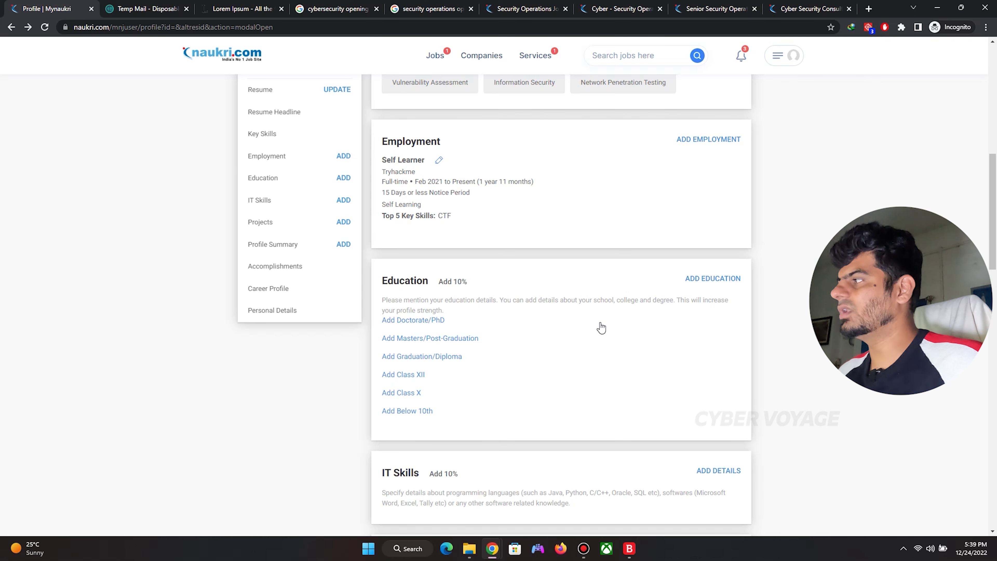
scroll(601, 328, up, 3)
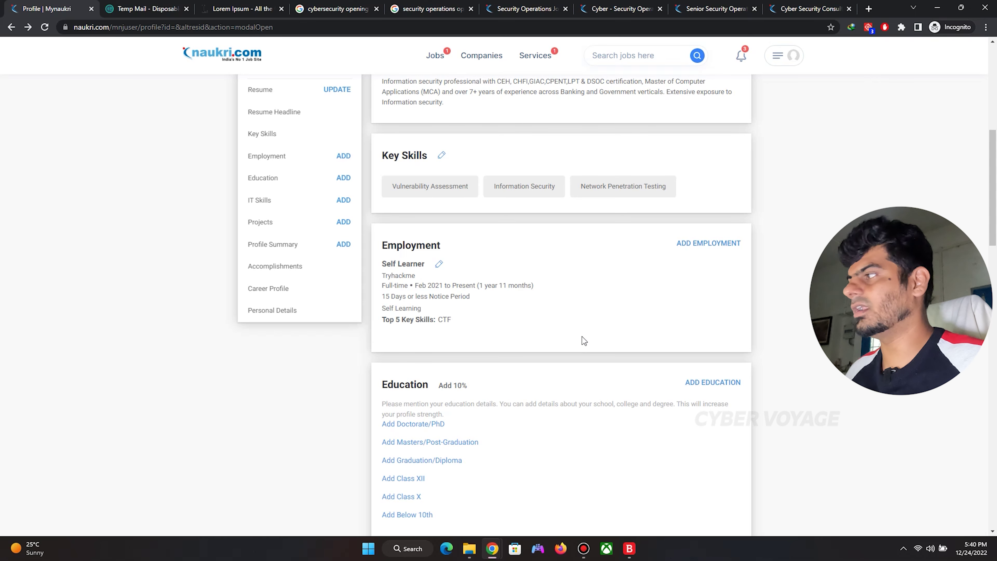
scroll(581, 337, down, 2)
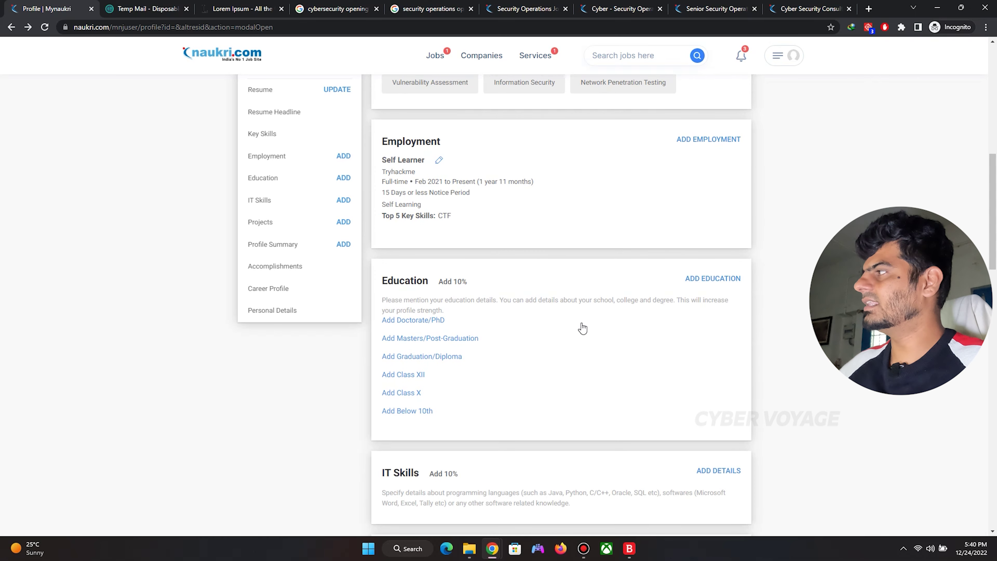
scroll(646, 292, up, 10)
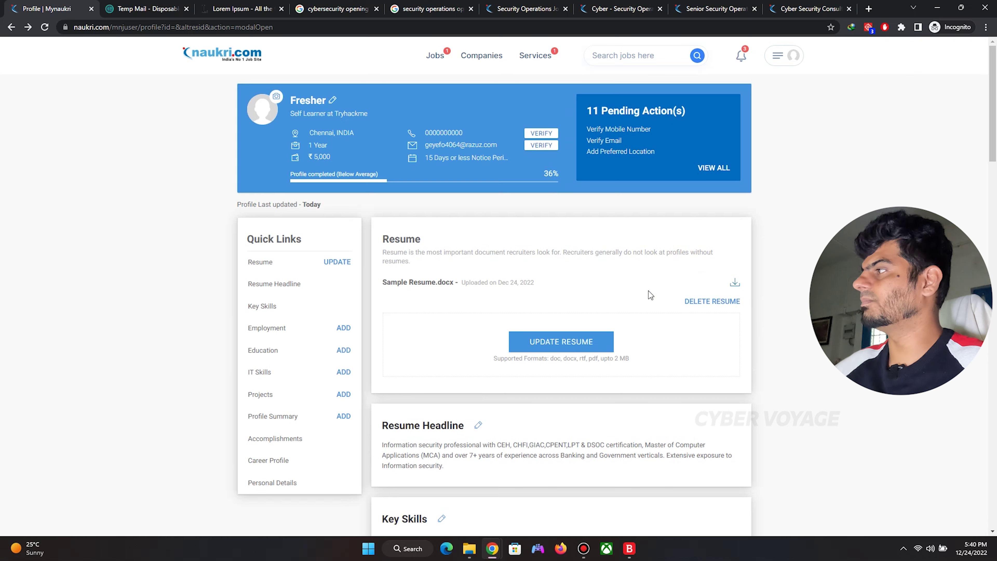
scroll(627, 269, down, 6)
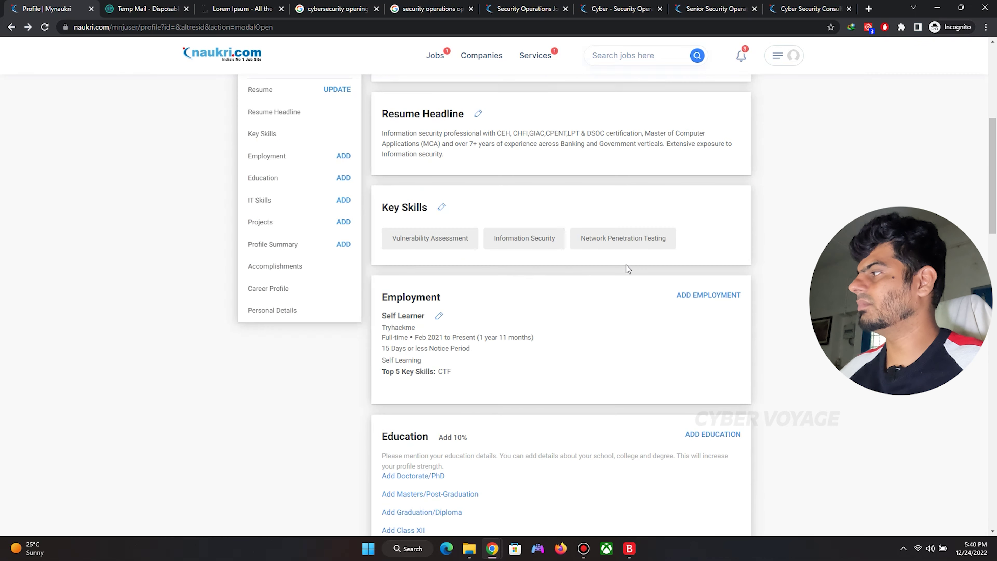
Start an education entry with Masters/Post-Graduation at Anna University.
scroll(627, 267, down, 3)
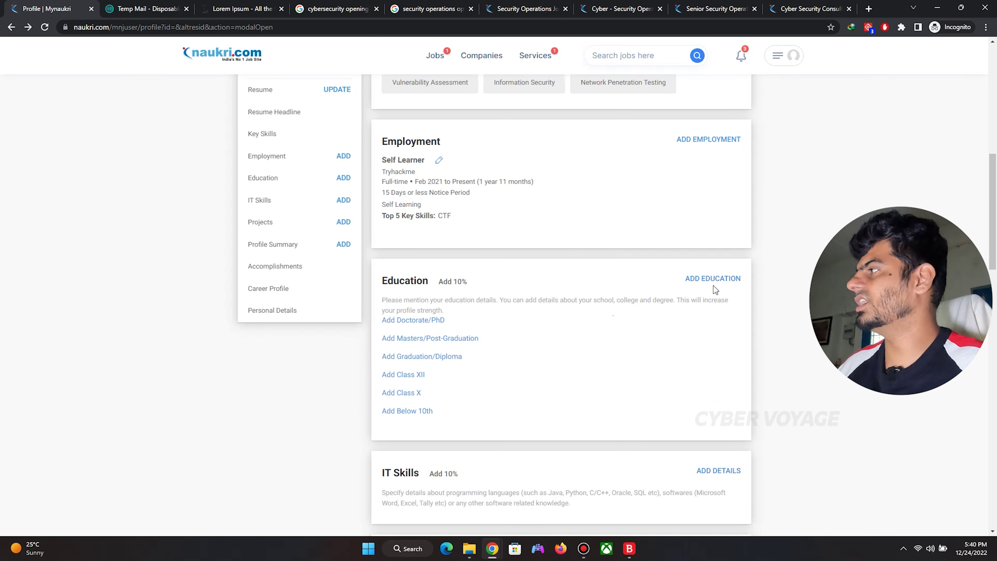
click(722, 280)
click(444, 136)
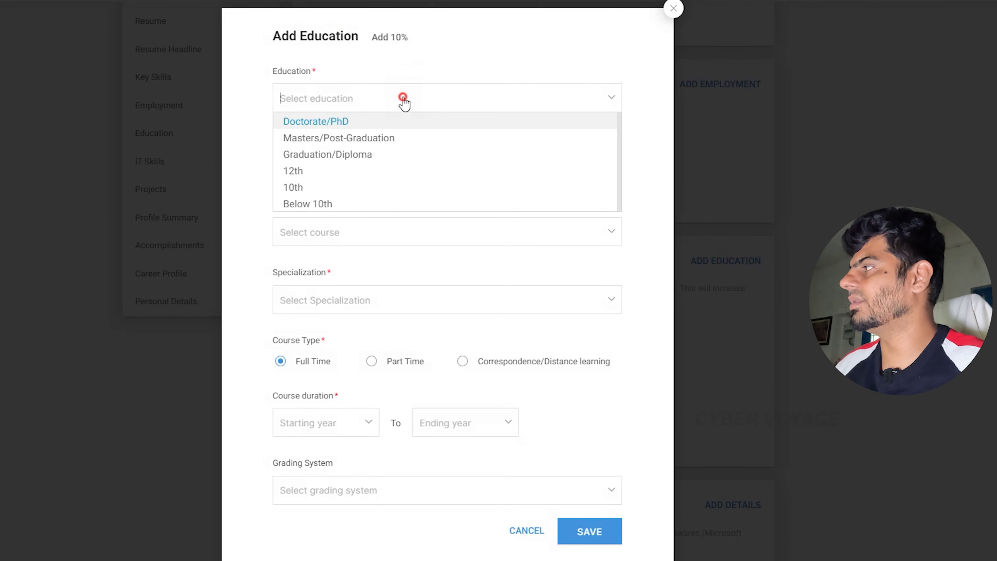
click(382, 136)
click(374, 167)
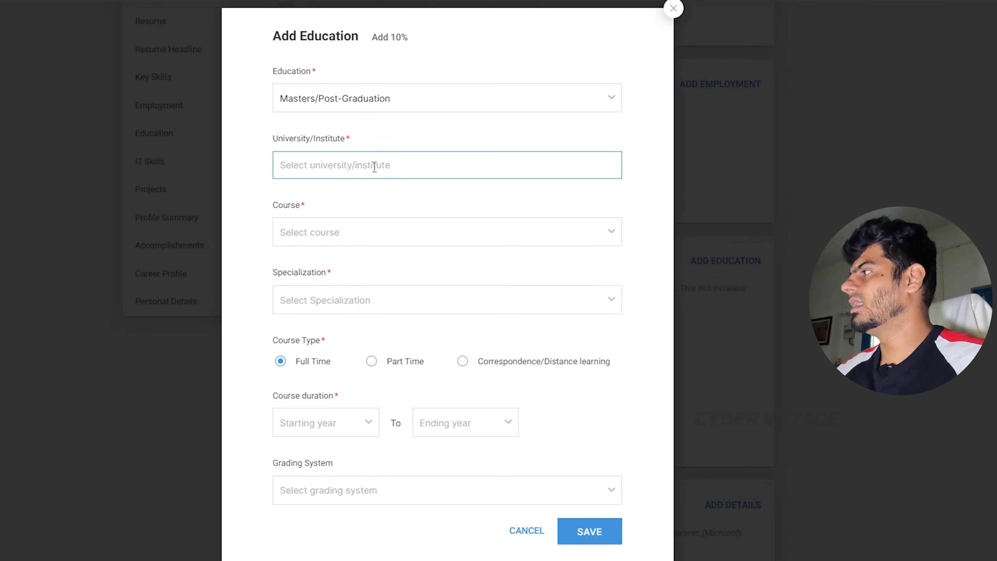
text(anna)
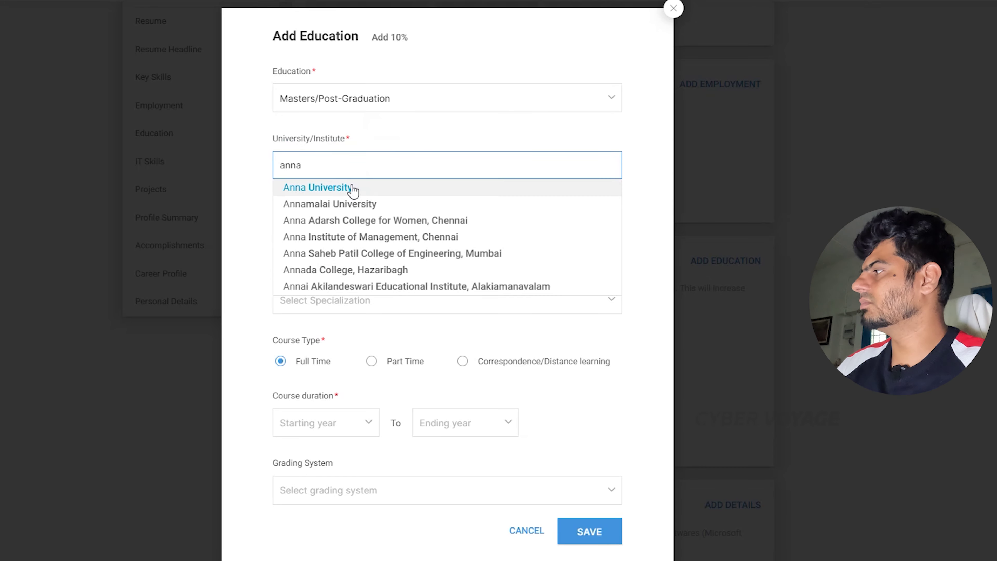
click(349, 191)
Choose course ICWA (CMA) with Other Specialization, entering 'computers'.
click(334, 230)
click(323, 290)
click(389, 298)
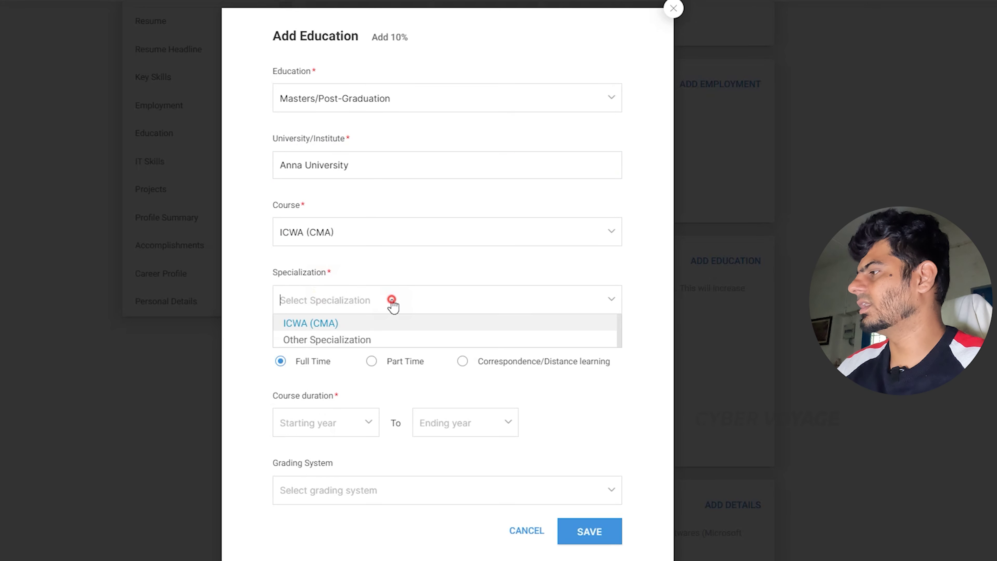
click(334, 338)
scroll(570, 454, down, 5)
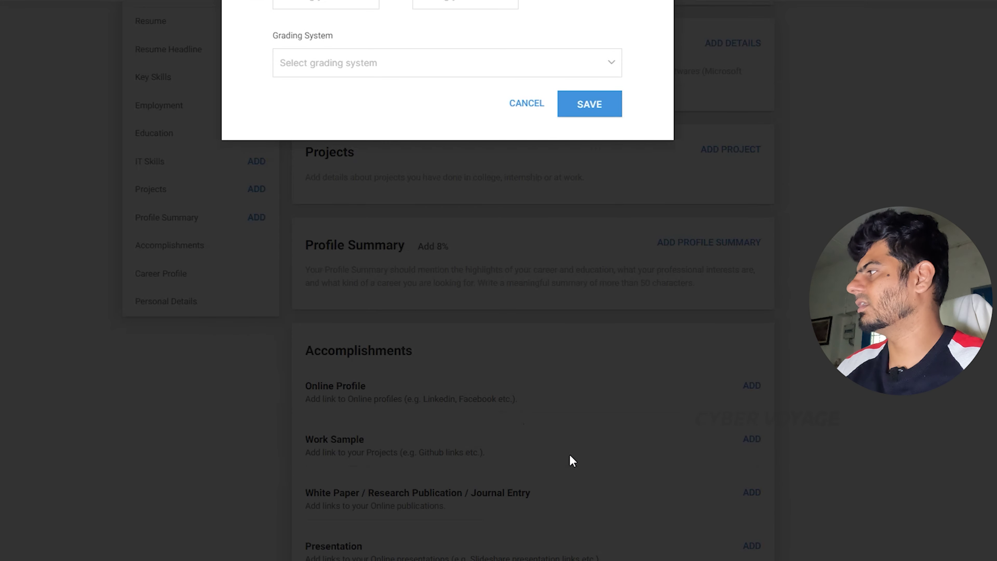
click(569, 104)
text(c)
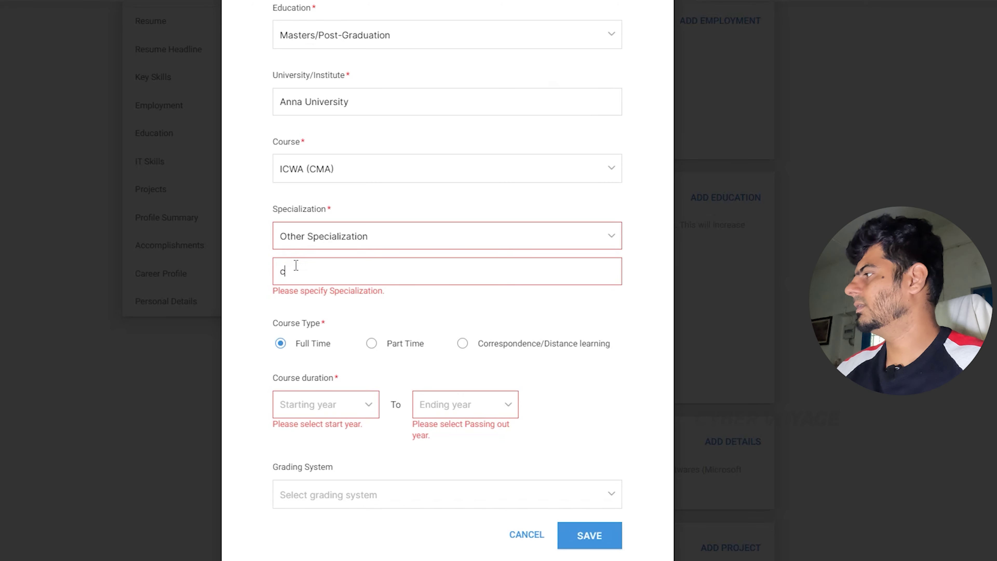
text(omputers)
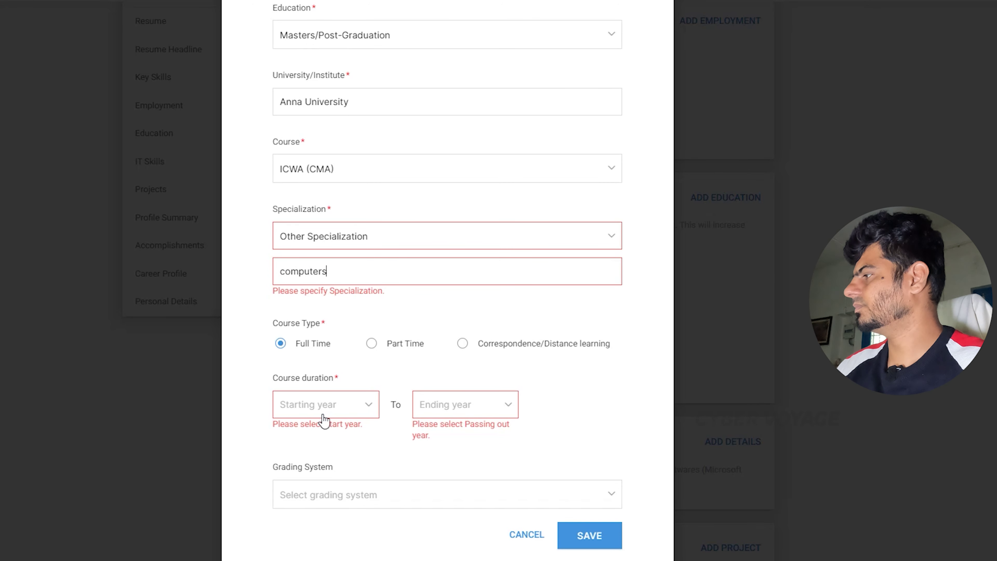
Set the course duration to 2020–2022 and save the education entry.
click(323, 418)
click(327, 461)
click(481, 408)
click(479, 543)
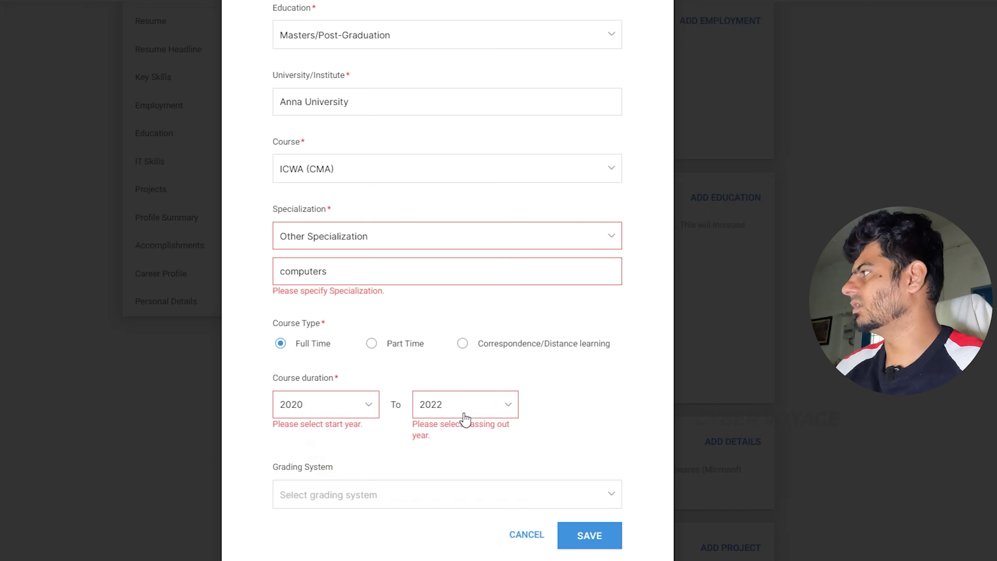
click(568, 541)
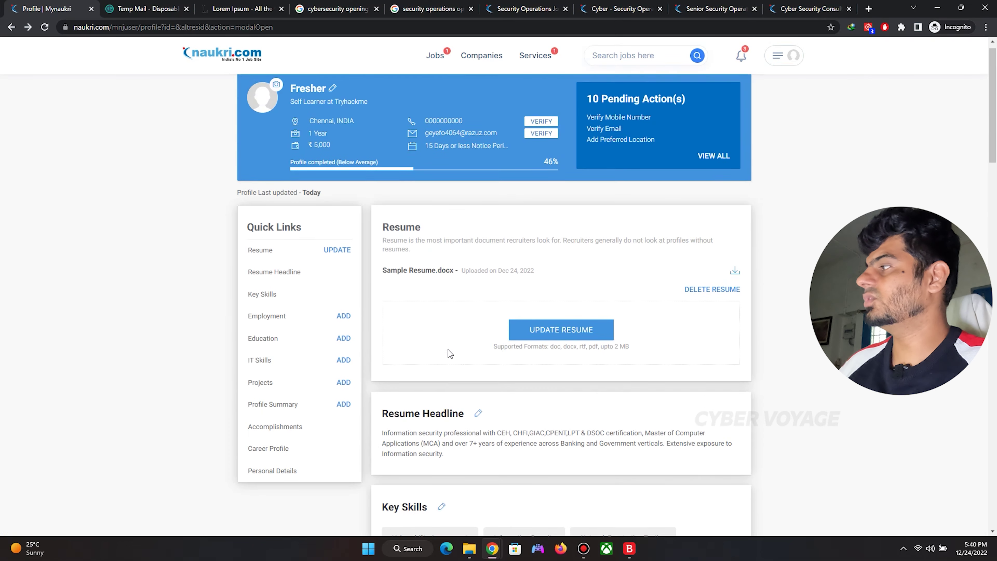
scroll(554, 190, down, 10)
scroll(554, 190, down, 9)
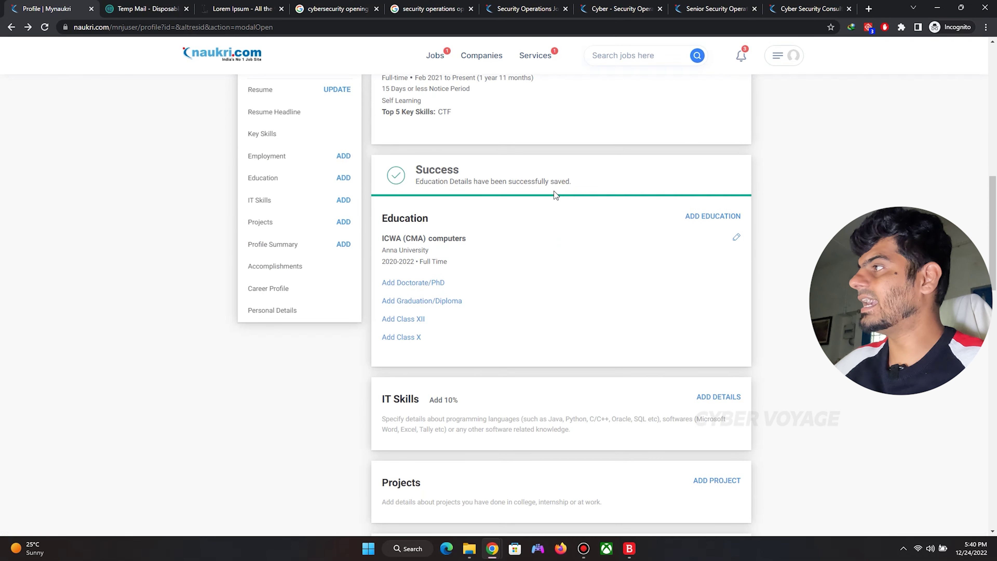
scroll(552, 202, up, 5)
scroll(553, 204, up, 1)
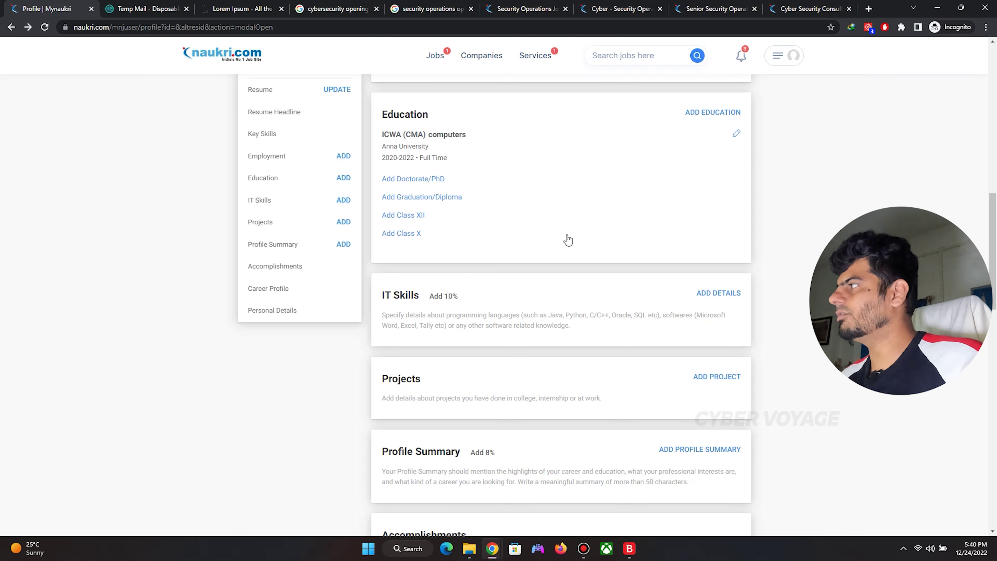
scroll(566, 235, up, 10)
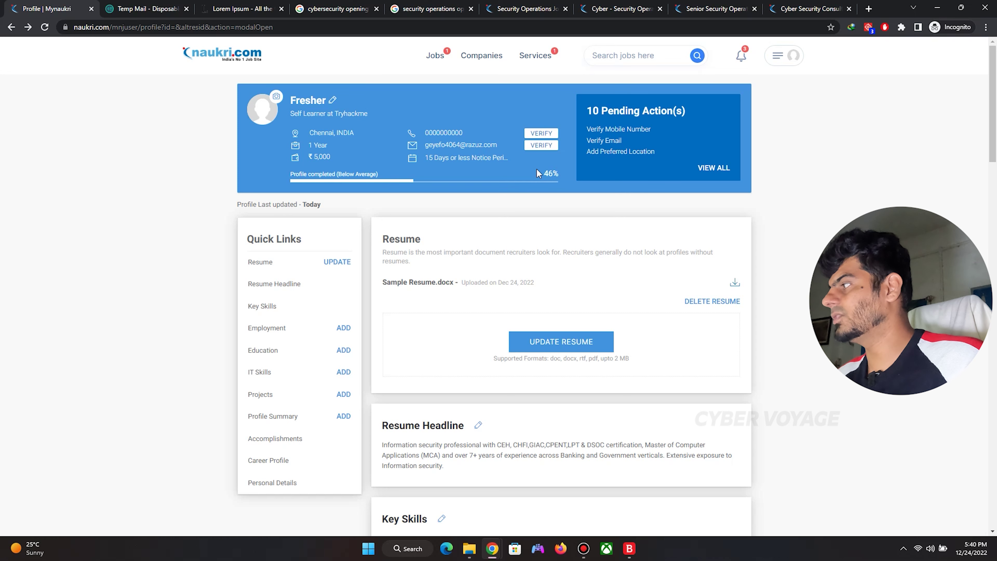
scroll(281, 368, down, 1)
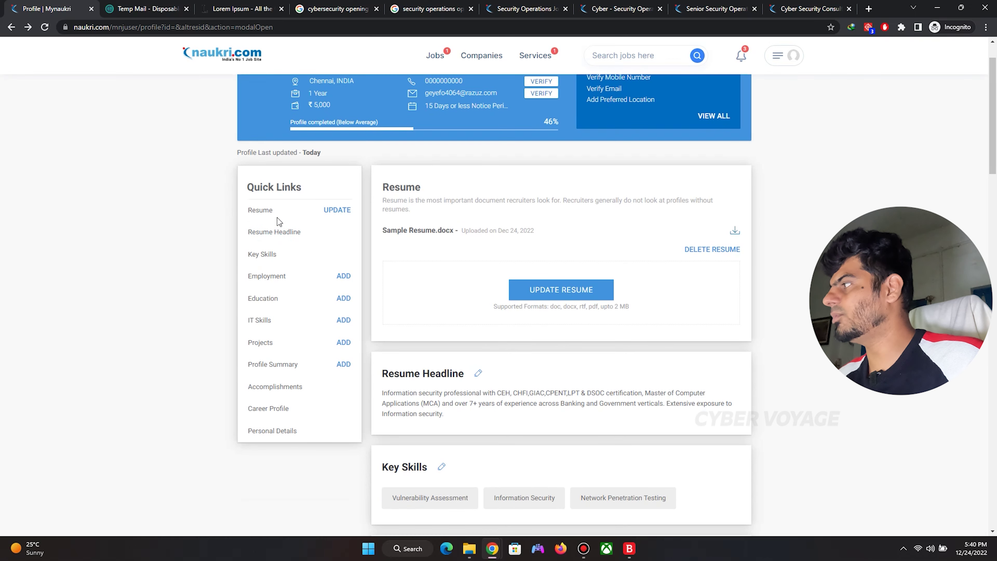
scroll(538, 290, down, 8)
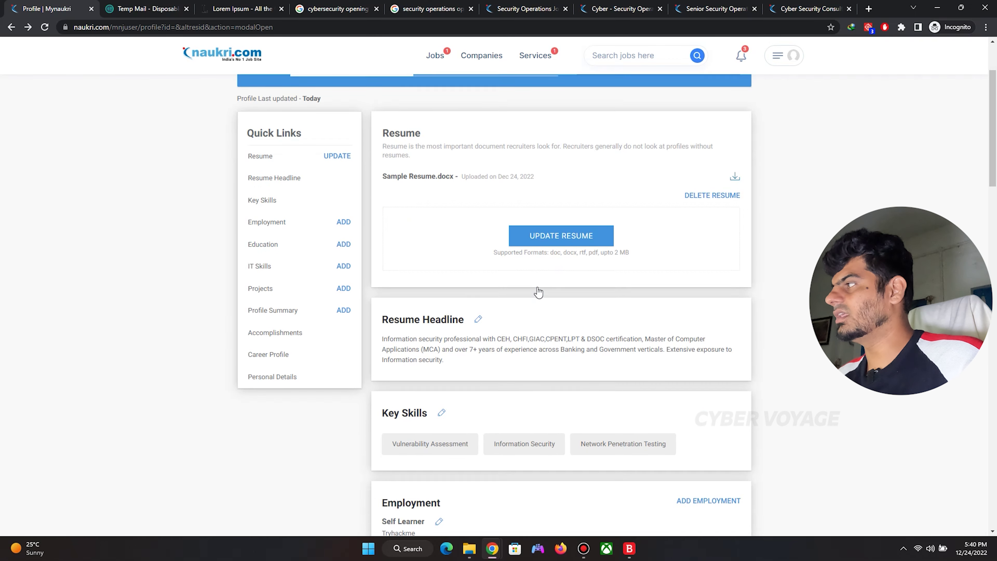
scroll(537, 289, down, 6)
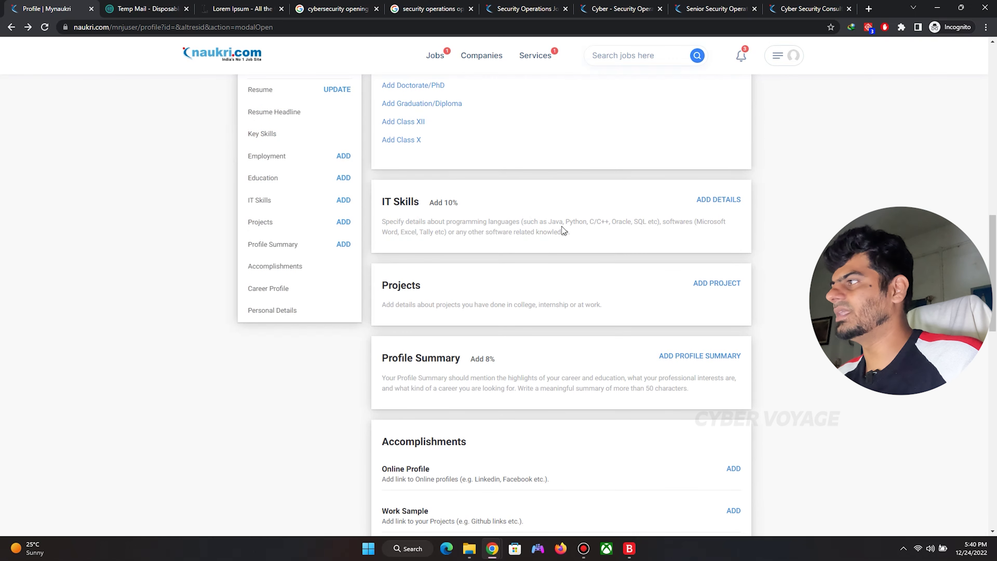
drag(534, 224, 660, 223)
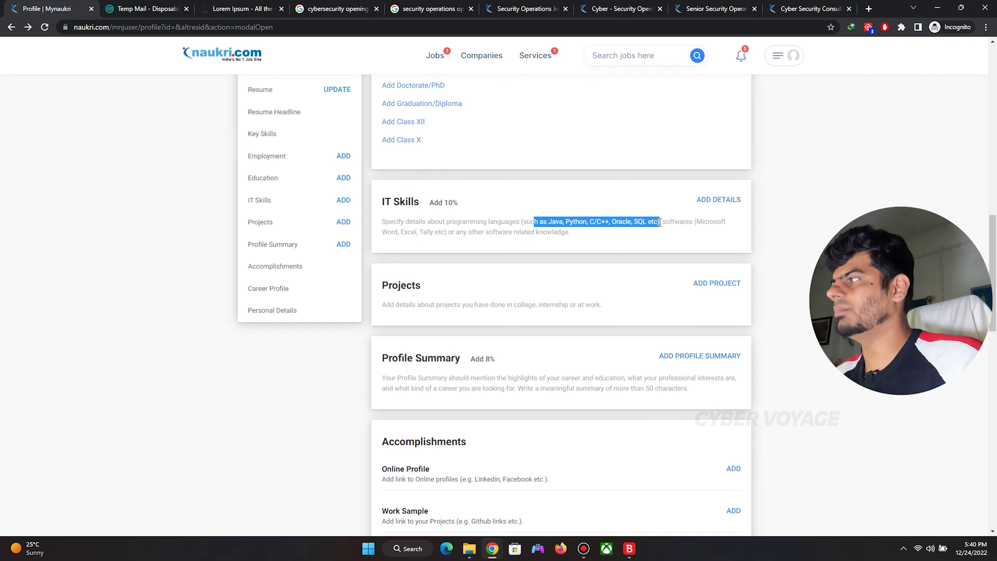
Add Metasploit under IT Skills from the suggestion list and save it.
click(708, 199)
click(440, 252)
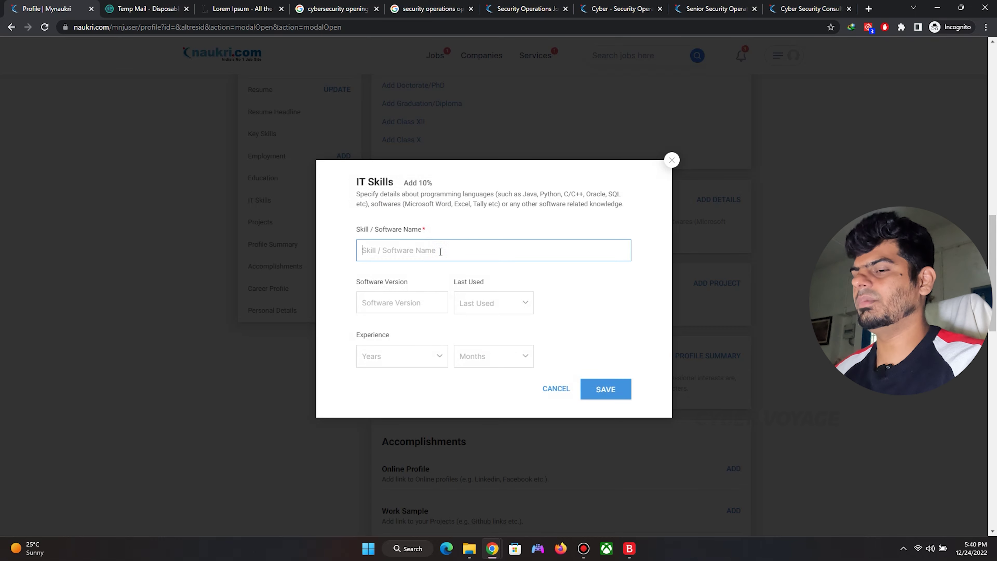
text(Metasploit)
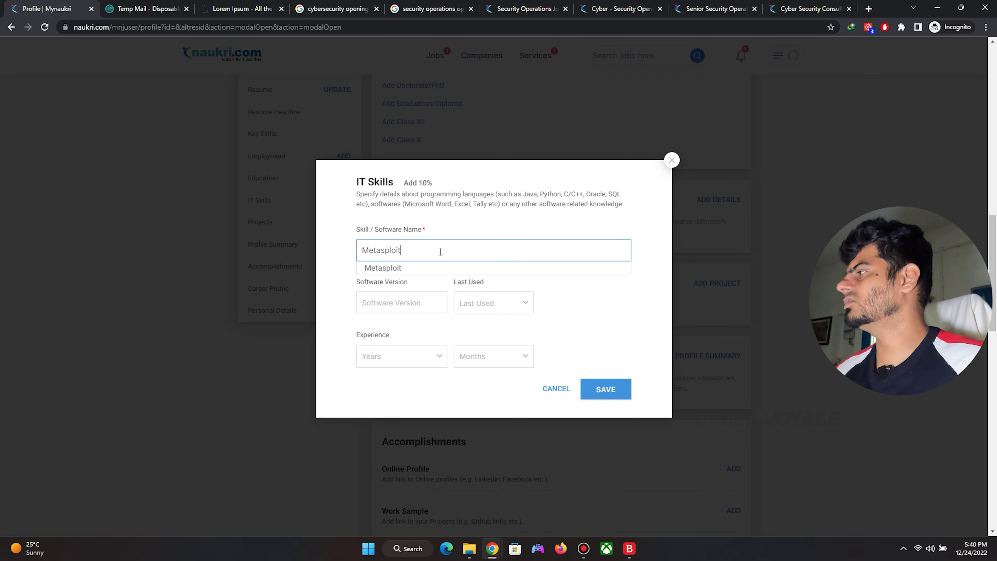
click(412, 268)
click(410, 298)
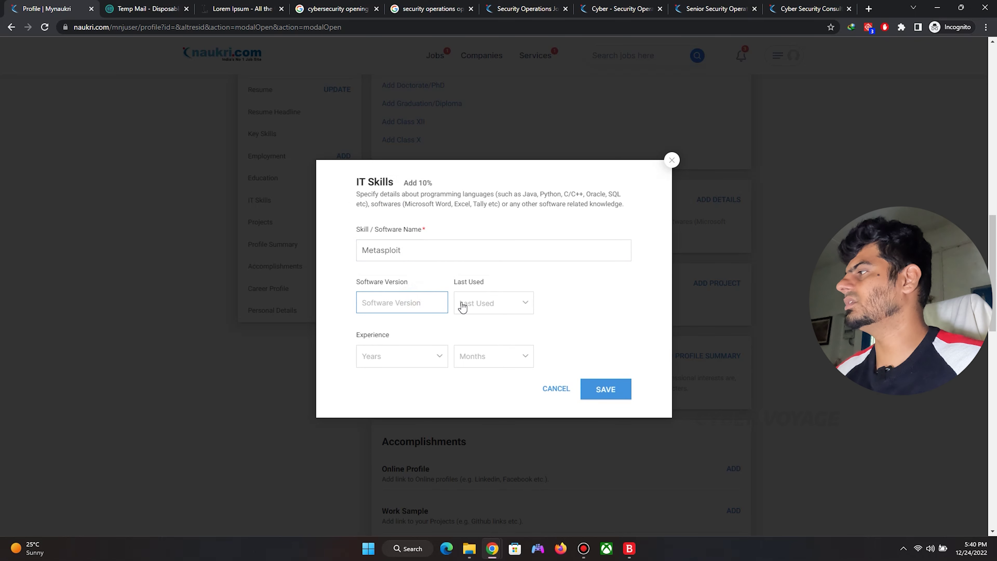
click(592, 388)
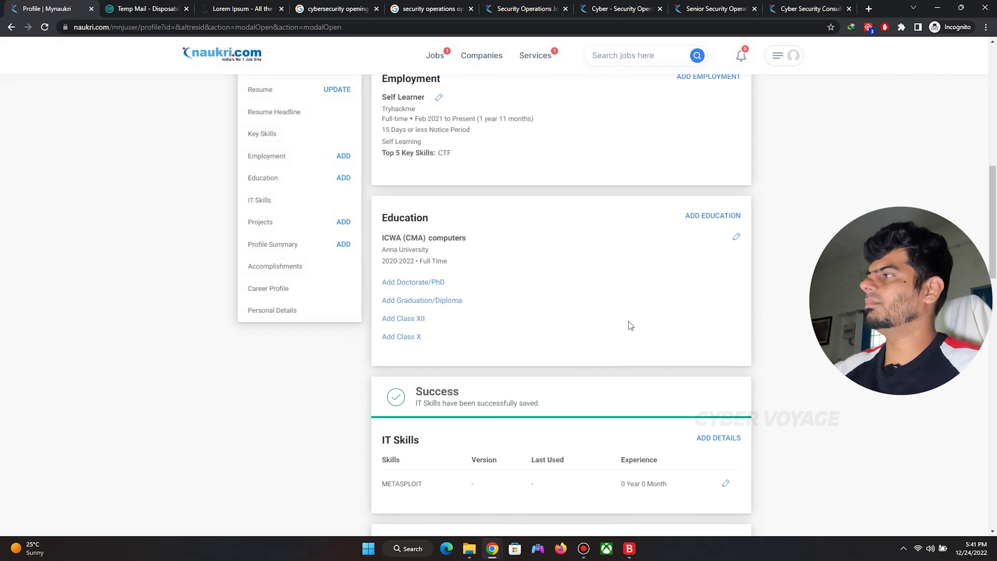
scroll(629, 321, down, 15)
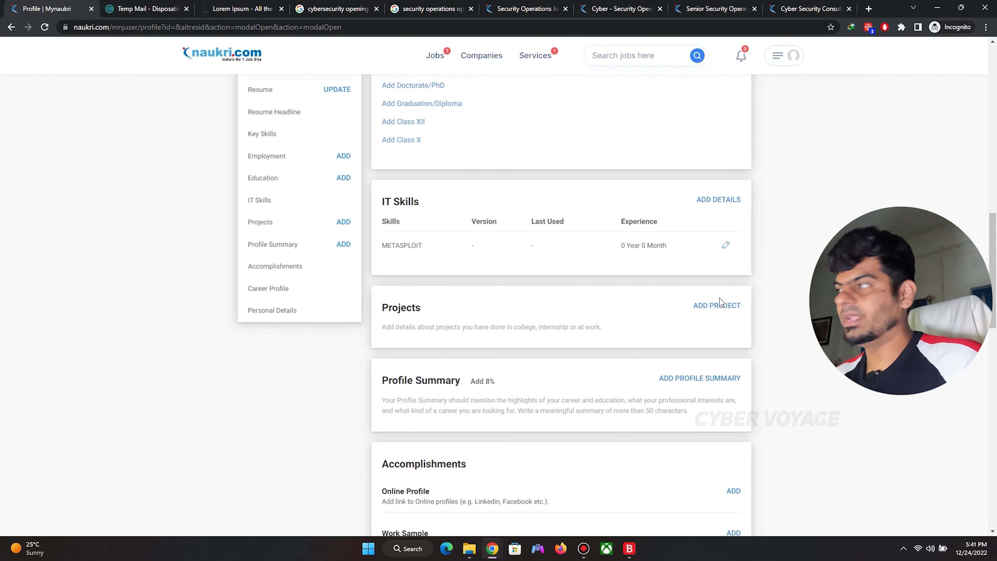
scroll(719, 298, down, 5)
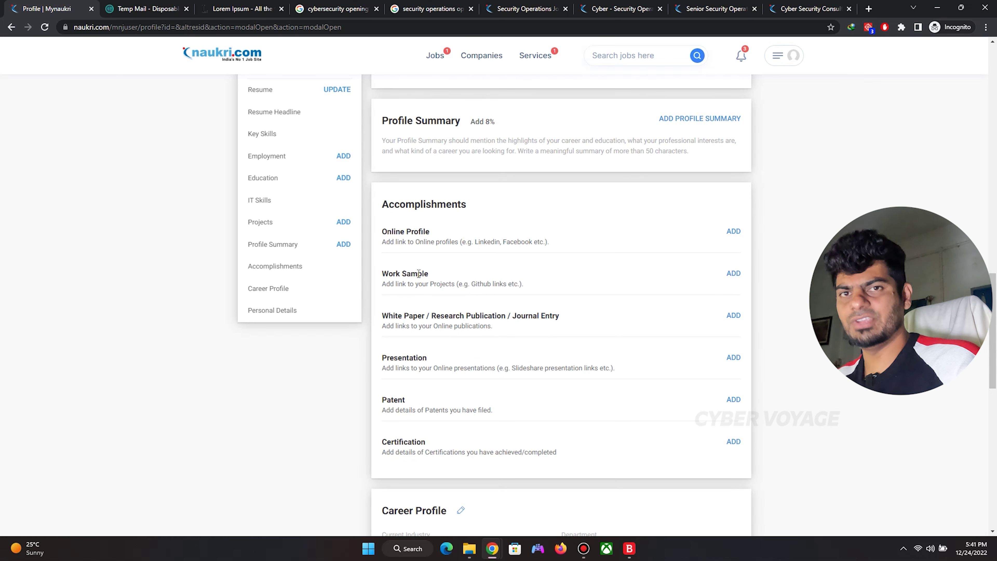
Scroll through the profile's Accomplishments, Career Profile and Personal Details sections.
scroll(418, 274, down, 1)
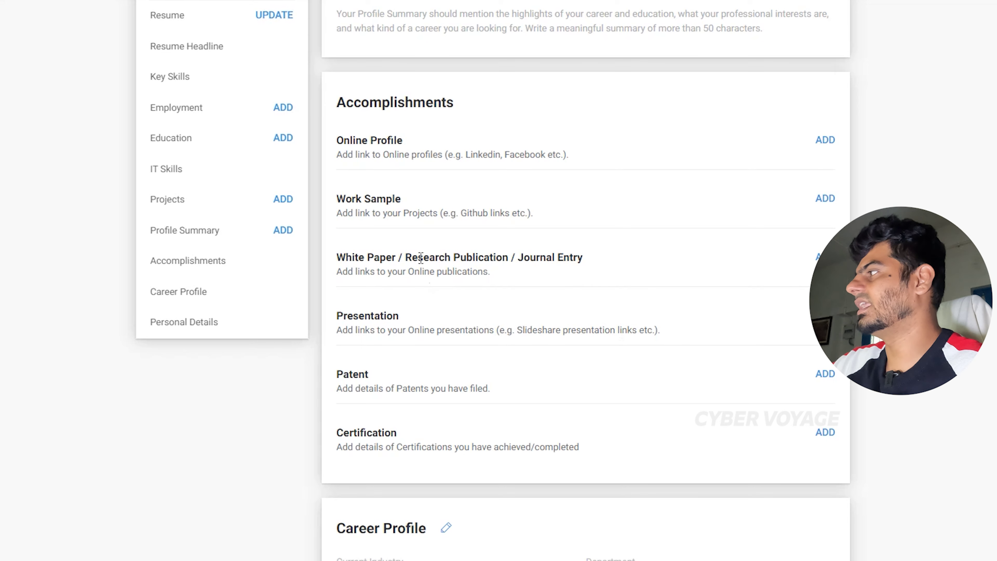
scroll(421, 258, down, 3)
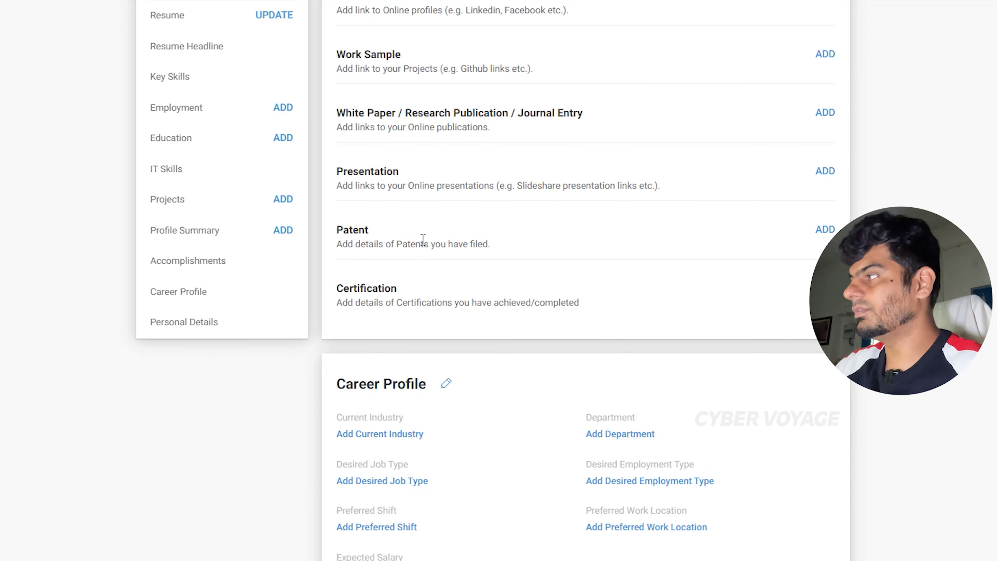
scroll(546, 261, down, 2)
scroll(459, 223, down, 5)
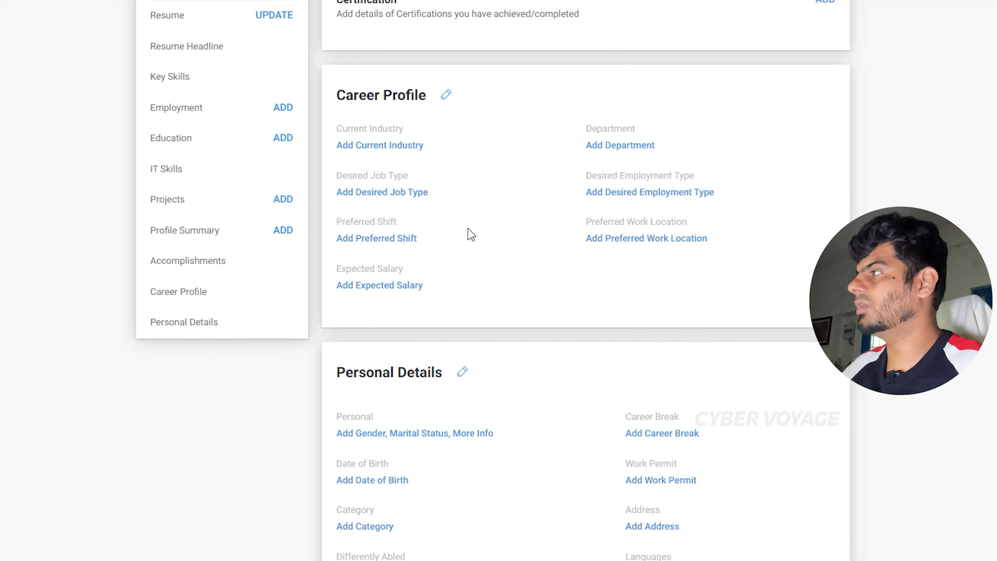
scroll(679, 216, down, 5)
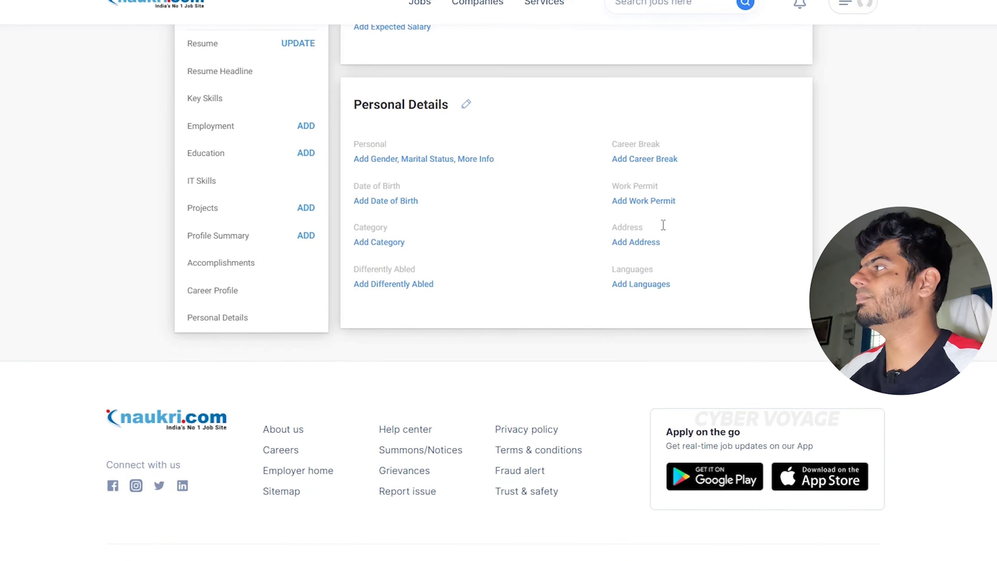
scroll(630, 236, up, 15)
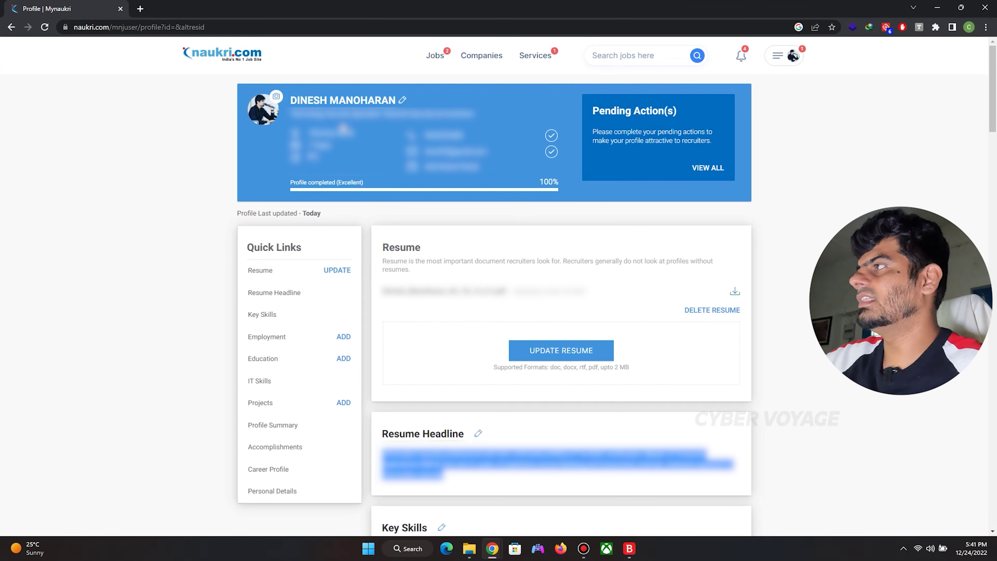
Open the profile menu to check the completed account's profile performance.
click(794, 57)
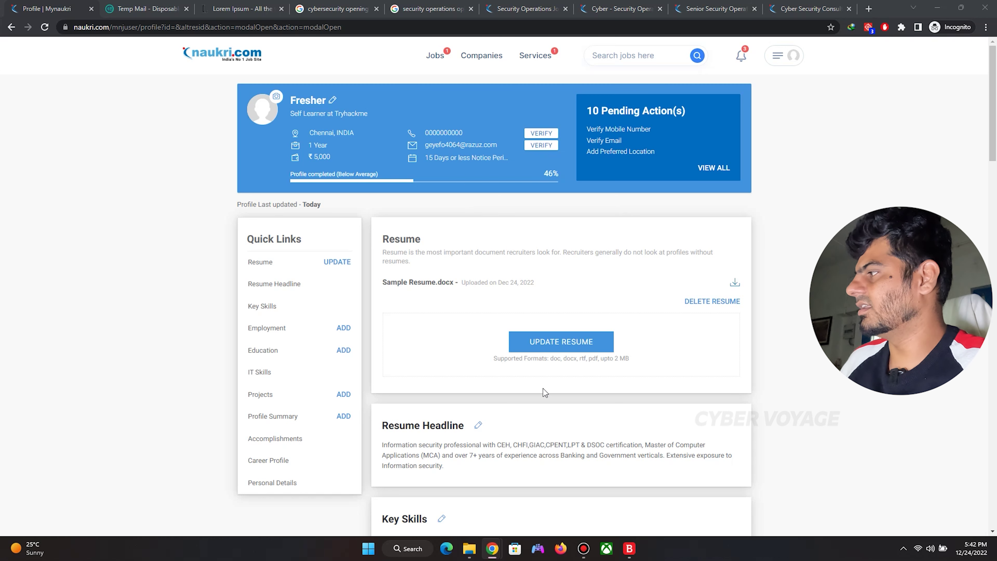
Edit the Fresher profile's Resume Headline, appending a full stop after 'Information security', and save.
click(457, 264)
scroll(472, 282, down, 2)
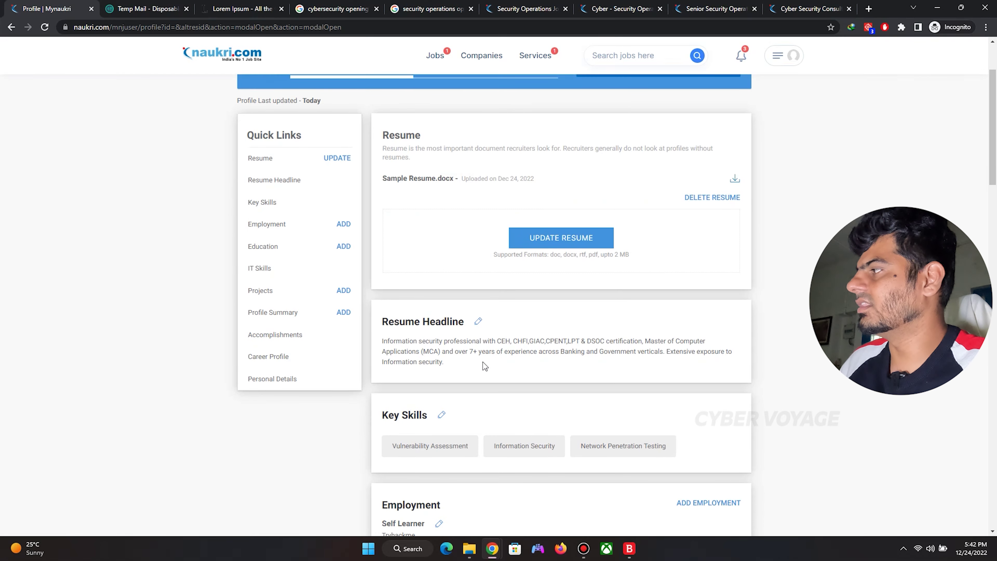
click(478, 321)
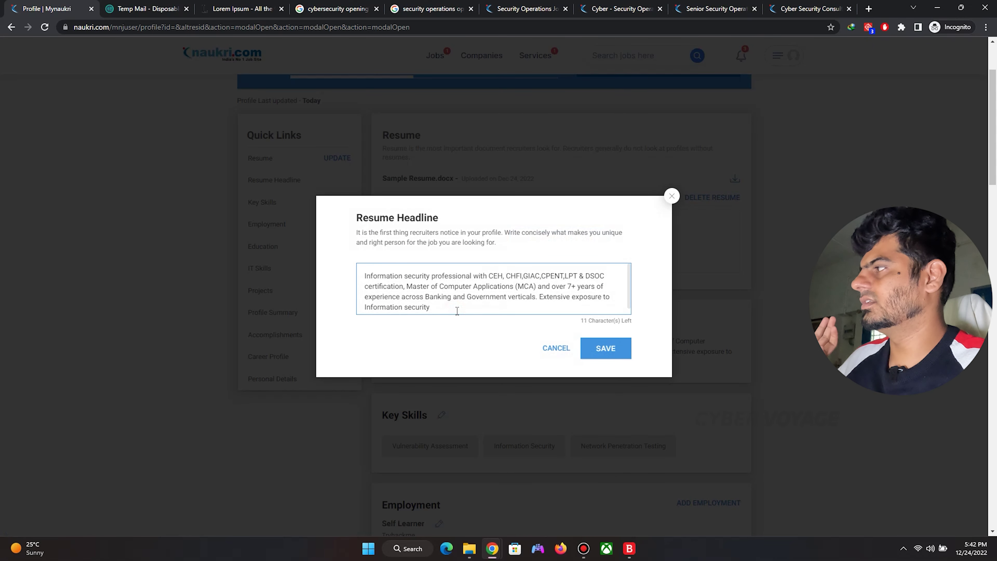
click(597, 353)
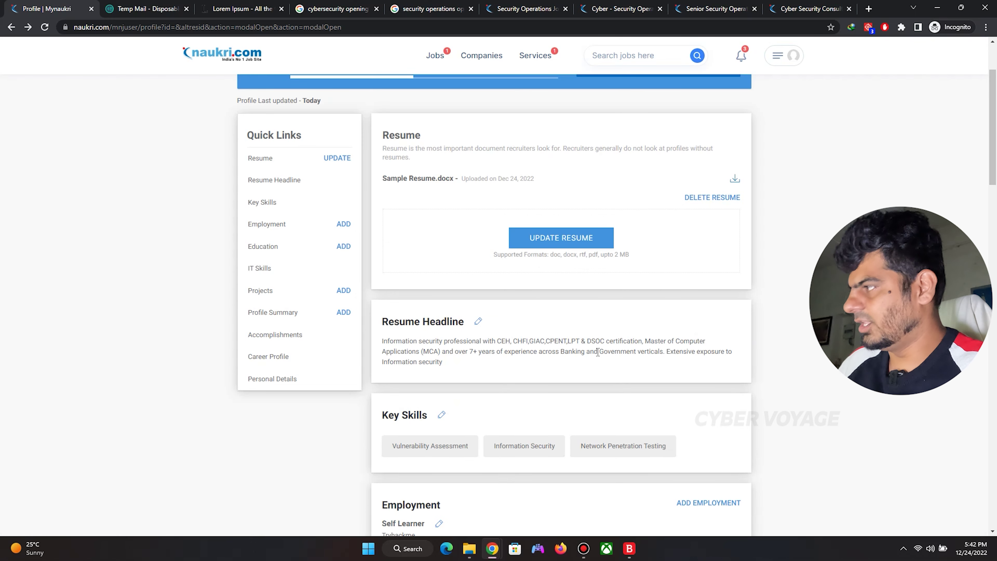
click(478, 322)
click(452, 307)
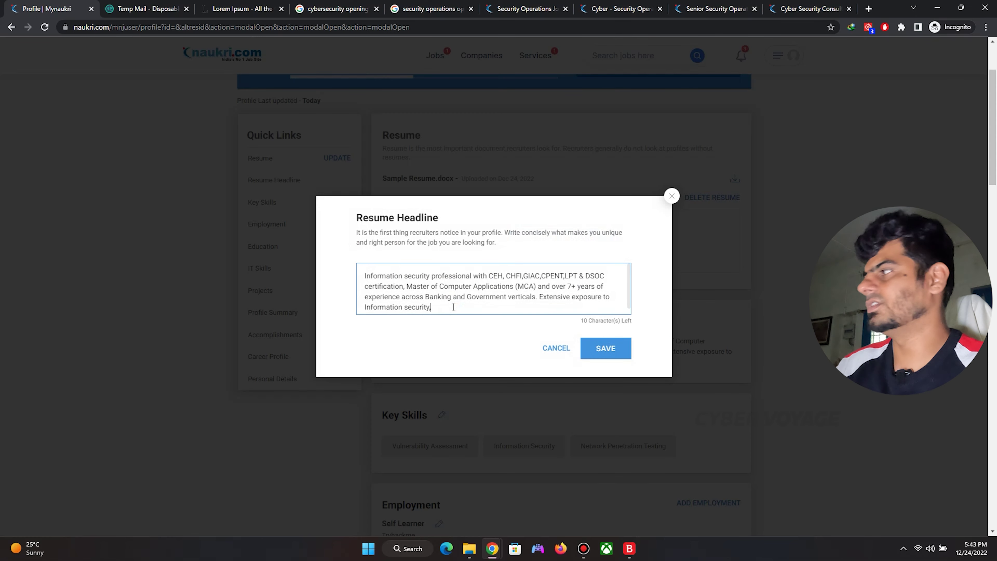
click(621, 349)
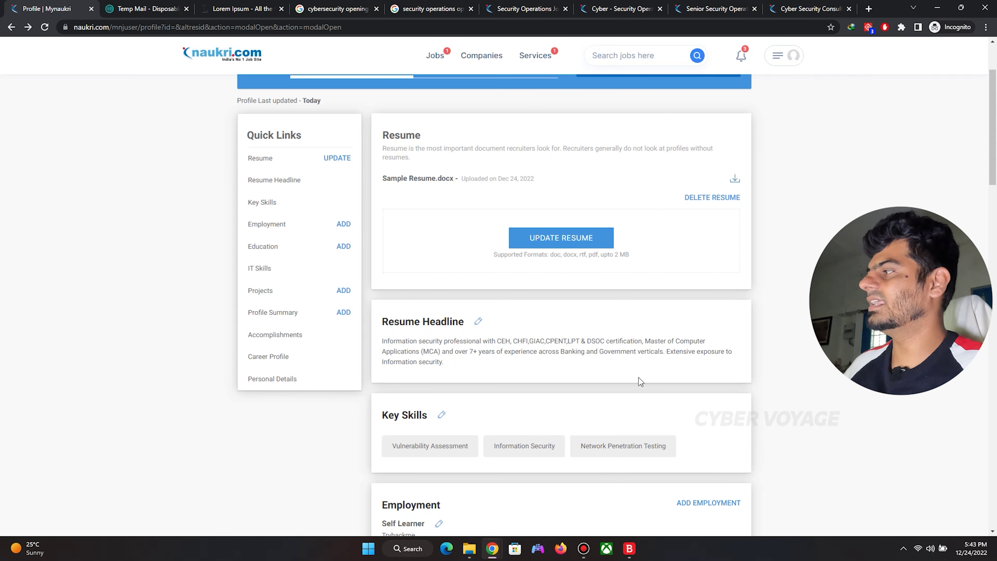
scroll(639, 377, down, 15)
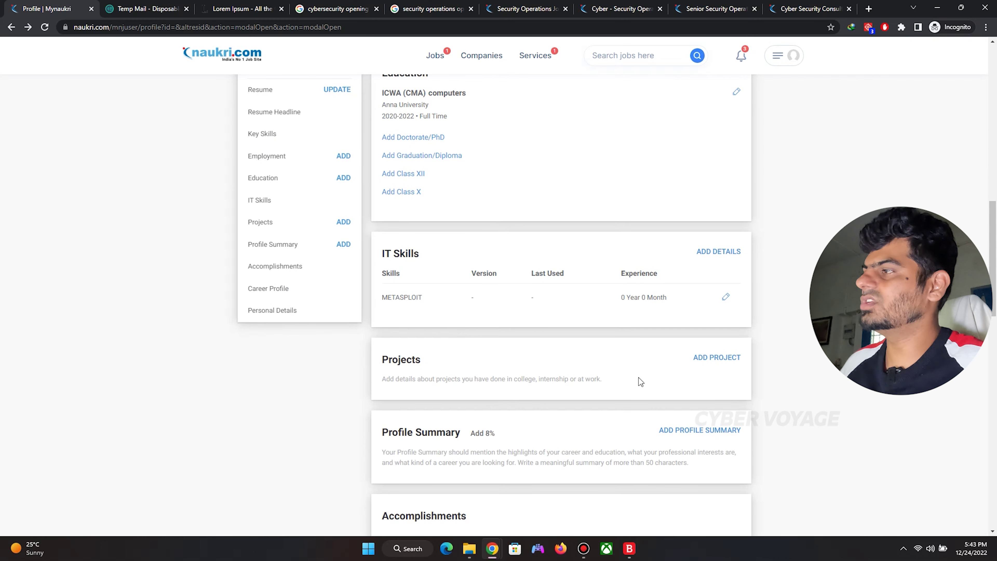
scroll(647, 354, down, 6)
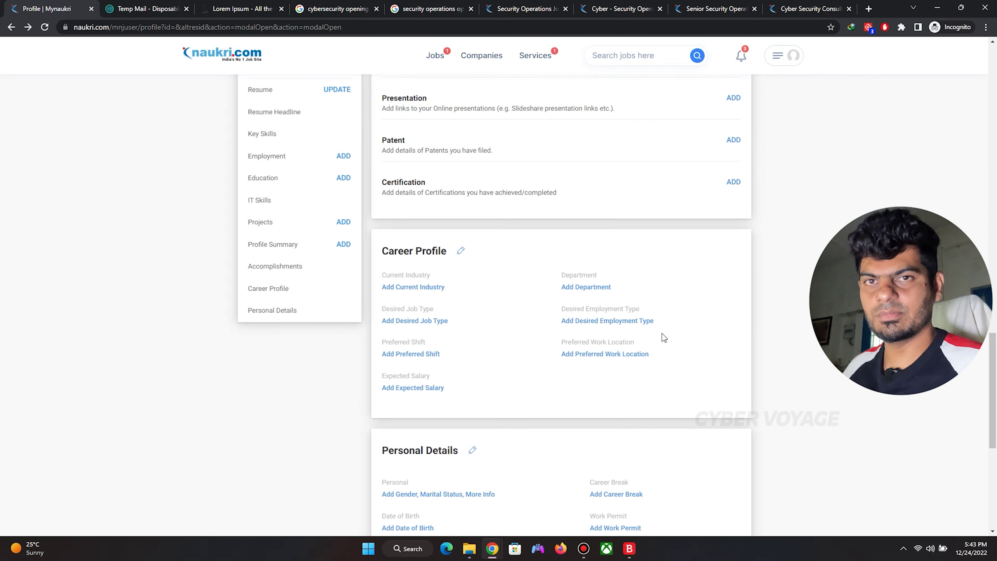